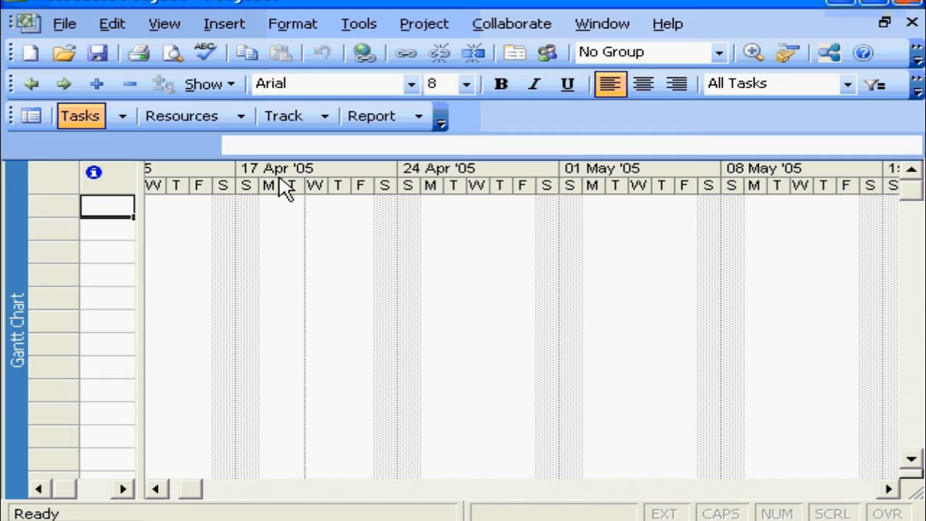
Step: Widen the task table beside the Gantt chart to reveal the Task Name, Duration and Start columns
left_click_drag(140, 271, 551, 271)
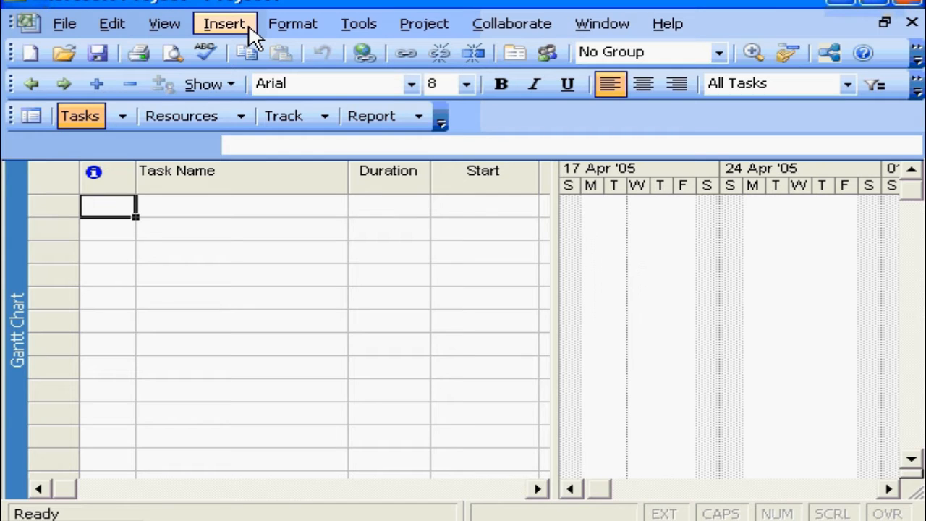
Step: Open the program options and review the available default views, keeping Gantt Chart selected
left_click(359, 26)
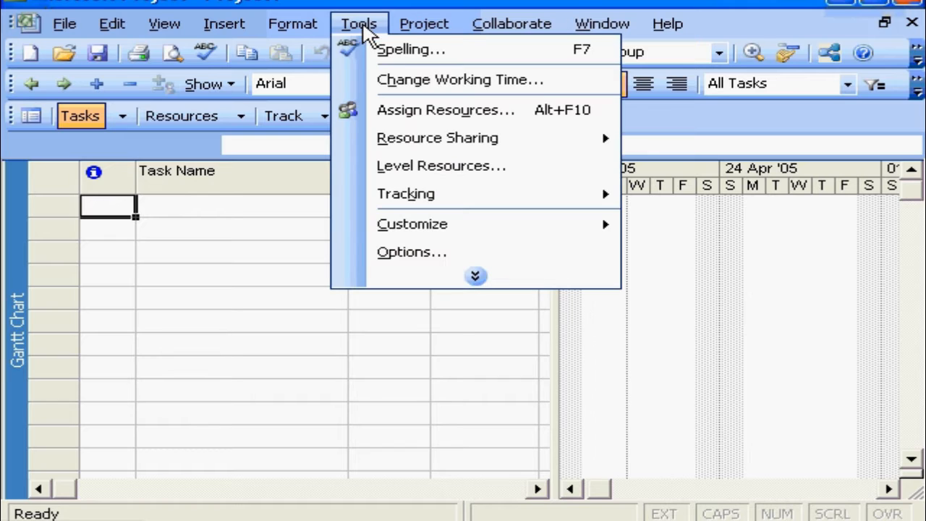
left_click(406, 252)
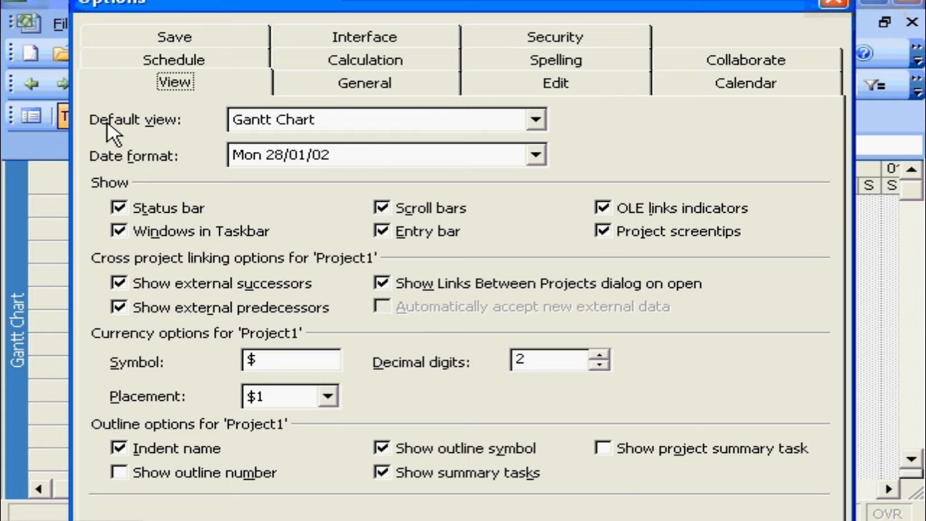
left_click(535, 120)
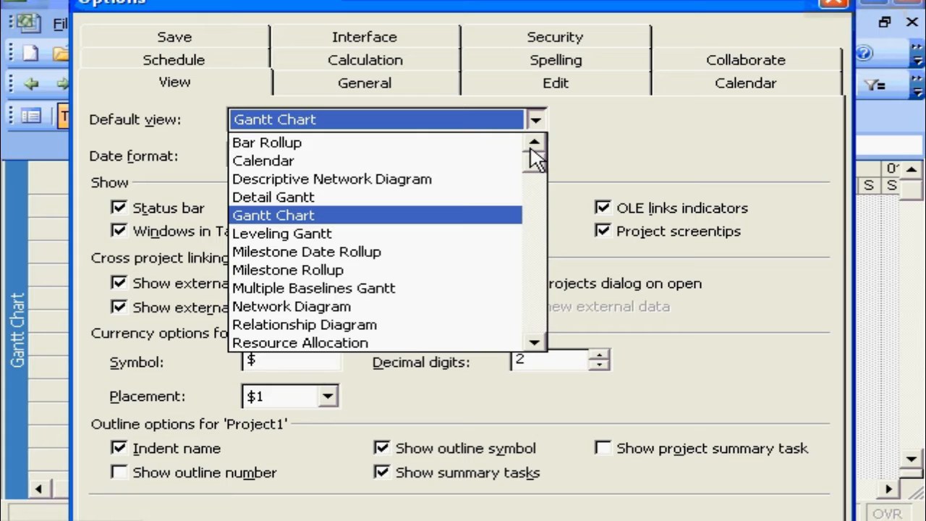
scroll(533, 149, "down", 5)
left_click(535, 144)
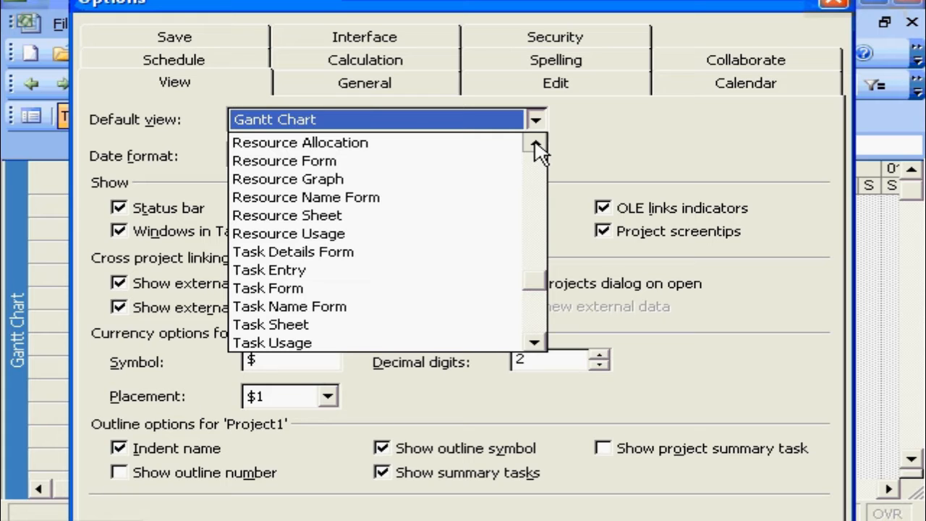
left_click(510, 402)
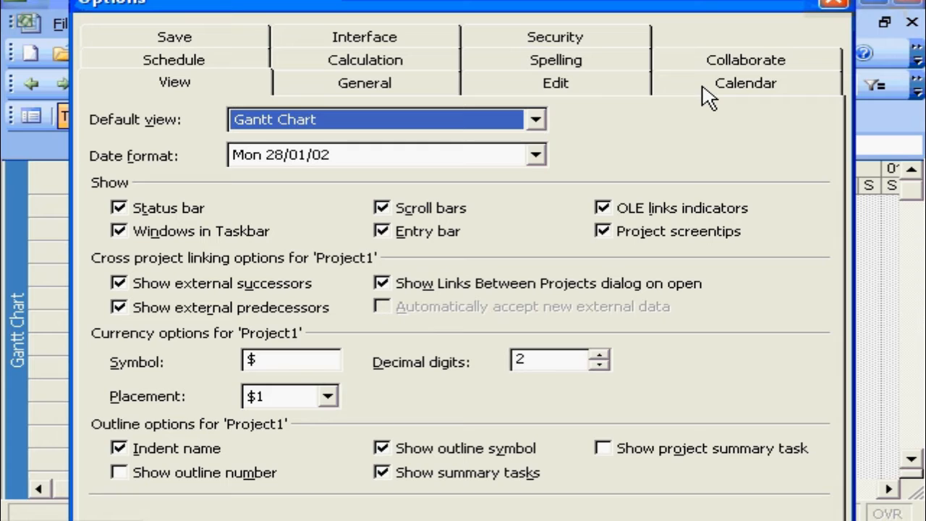
Step: Review the calendar options for the project, keeping Sunday as the day the week starts on
left_click(745, 83)
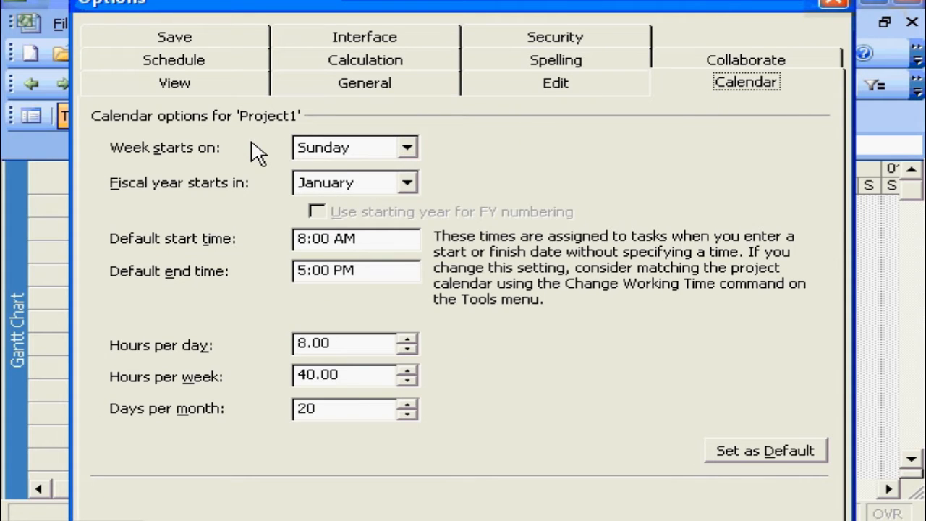
left_click(408, 148)
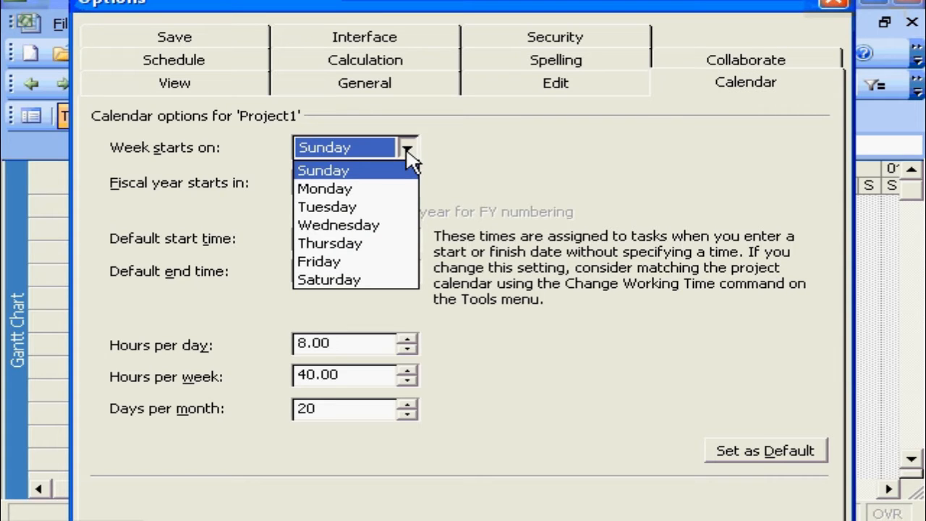
left_click(326, 176)
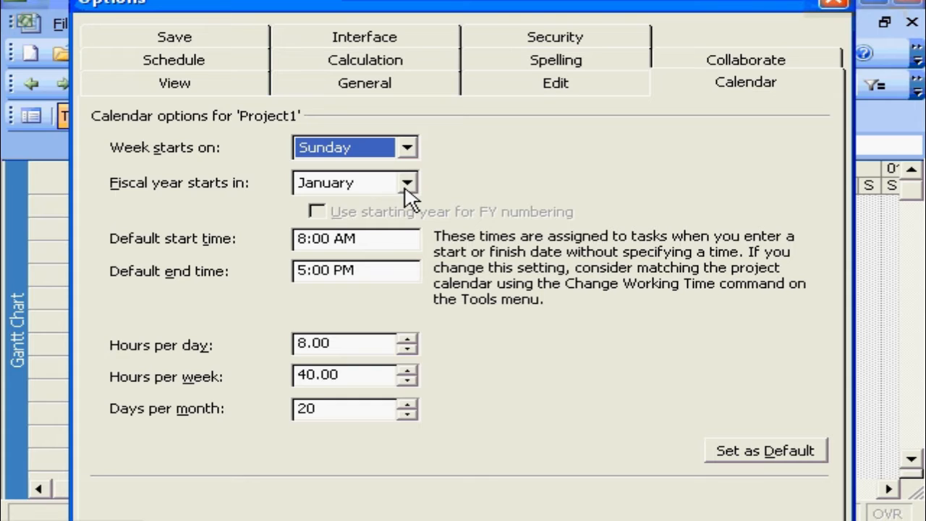
key("Tab")
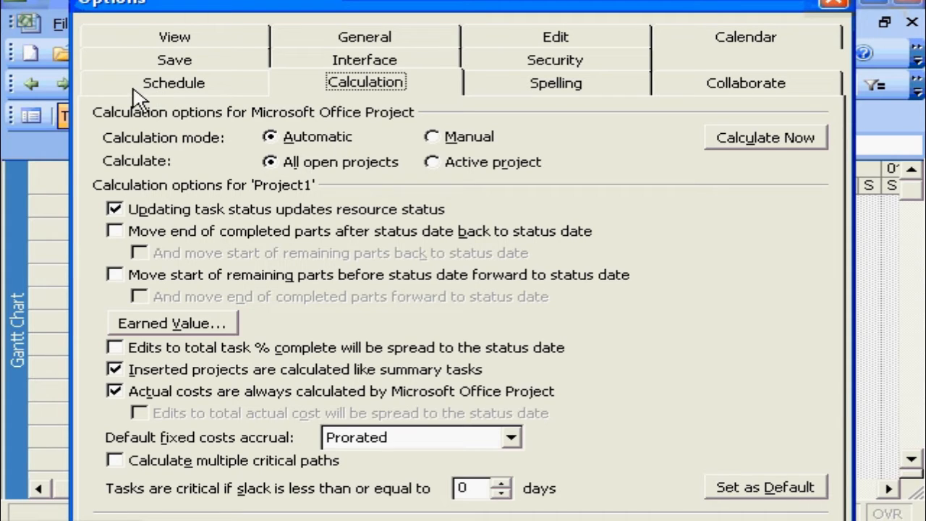
Step: Choose Fixed Duration as the default task type in the project's scheduling options
left_click(172, 85)
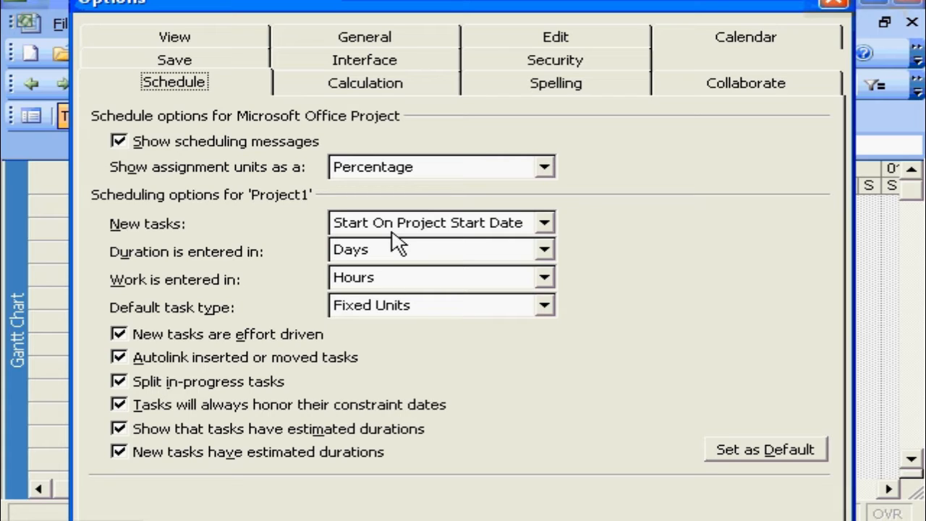
left_click(544, 305)
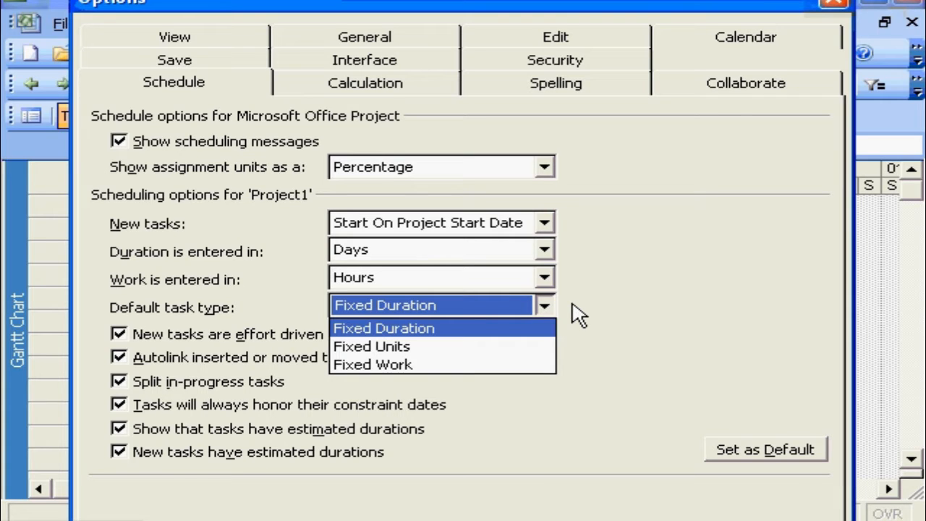
left_click(574, 314)
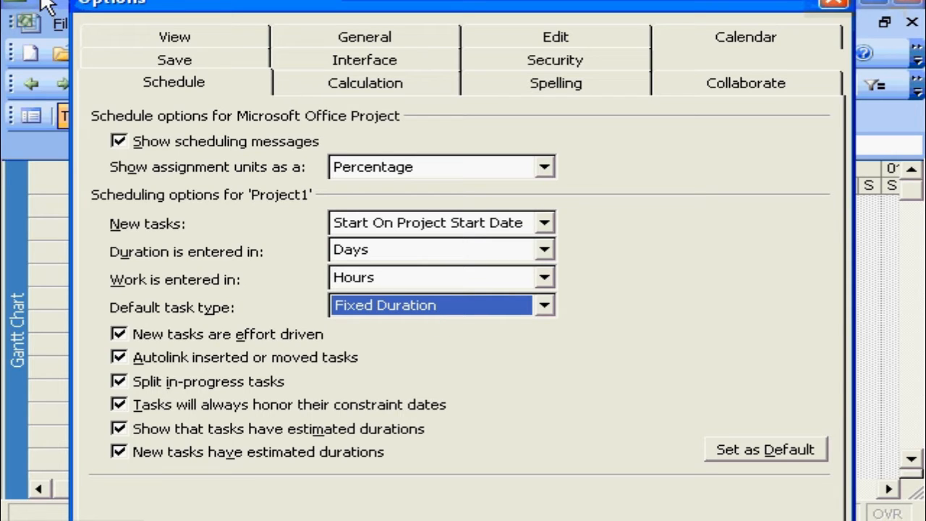
Step: Read the help on task types, including how revising units, duration or work affects each type, and close it
key("F1")
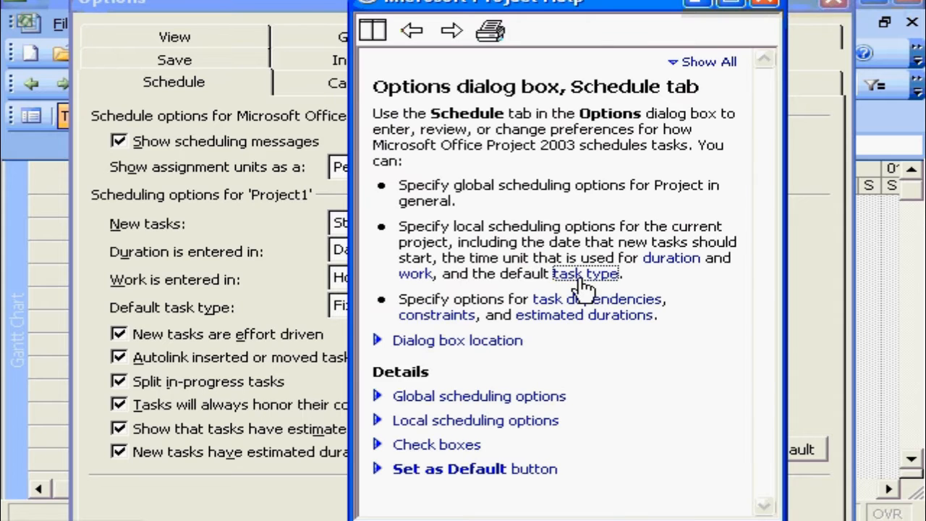
left_click(583, 279)
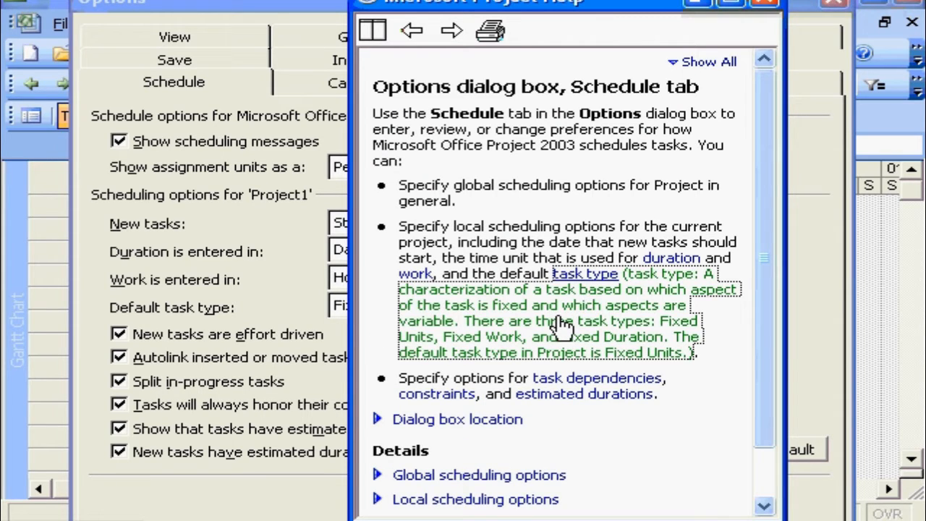
scroll(752, 347, "down", 1)
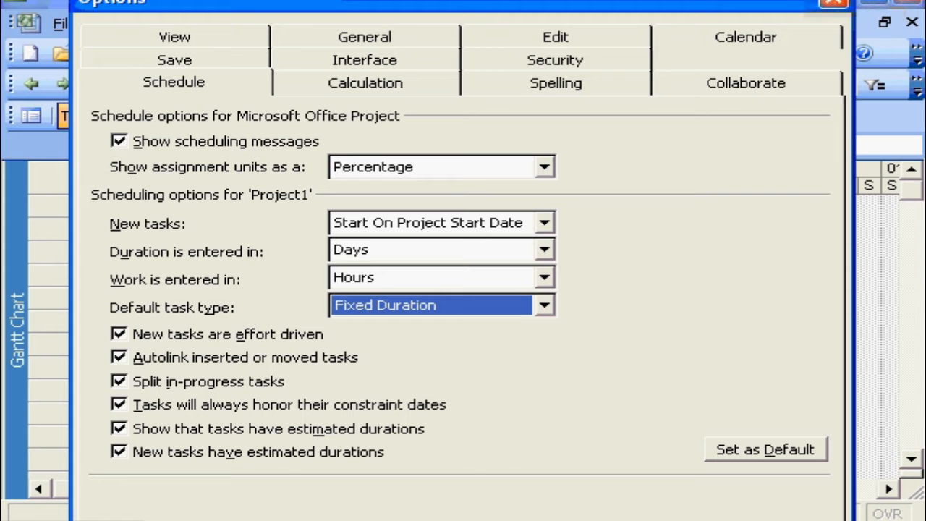
key("F1")
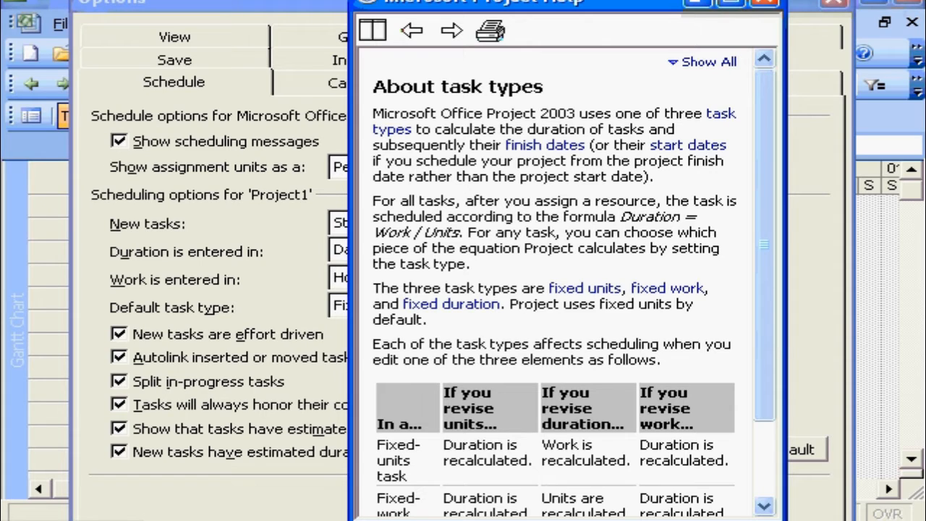
scroll(769, 203, "down", 1)
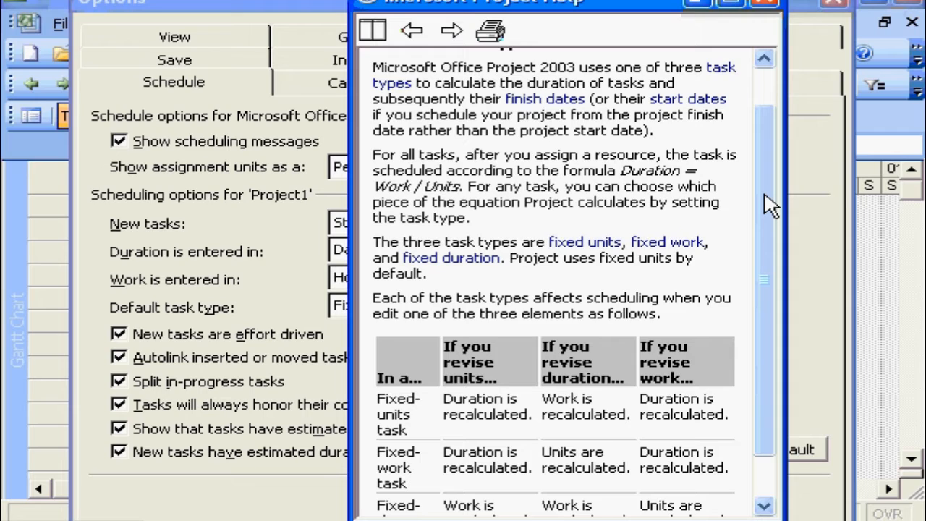
scroll(570, 327, "down", 1)
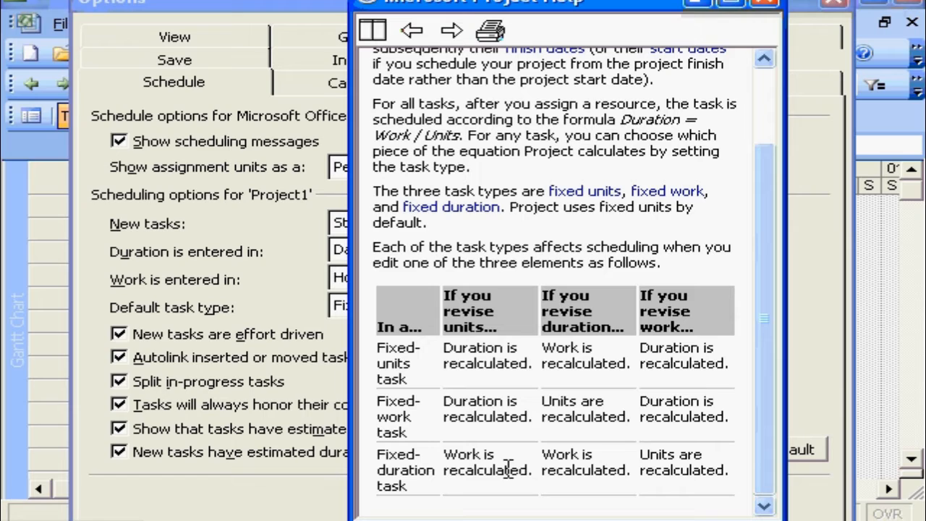
left_click(765, 2)
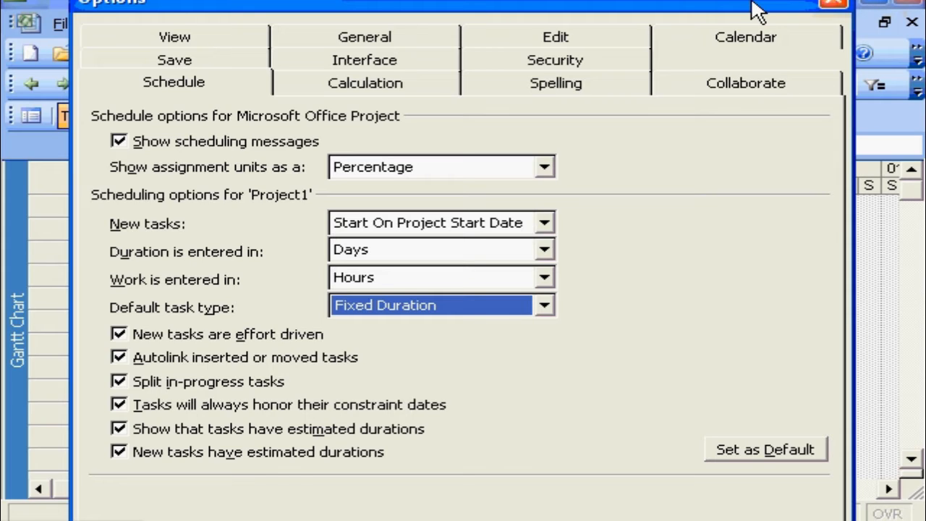
Step: Switch the default task type to Fixed Work and close the options without applying them
key("Down")
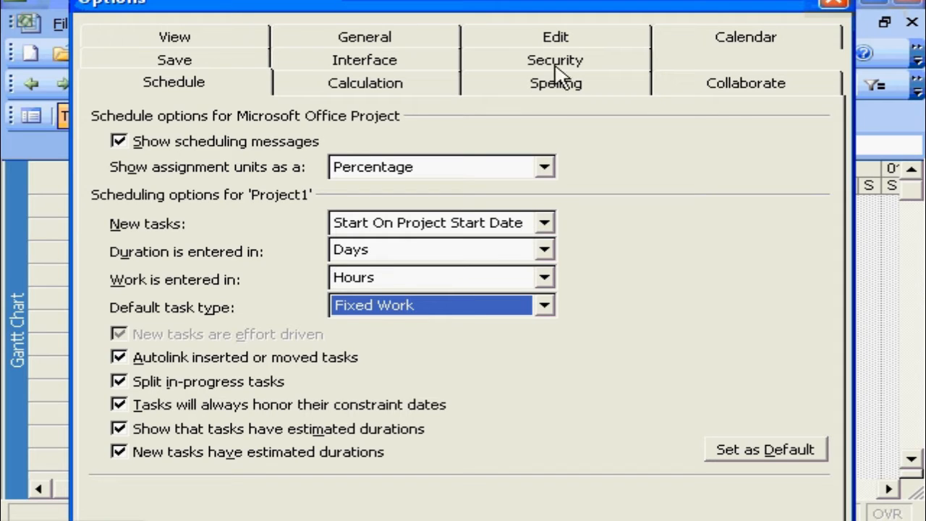
left_click(835, 6)
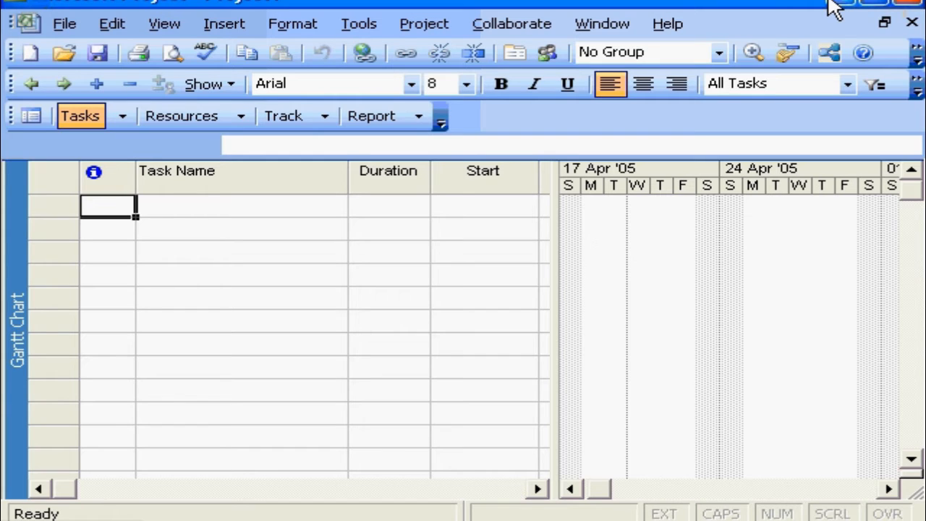
Step: Mark 4 July 2005 as nonworking time in the Standard project calendar
left_click(367, 28)
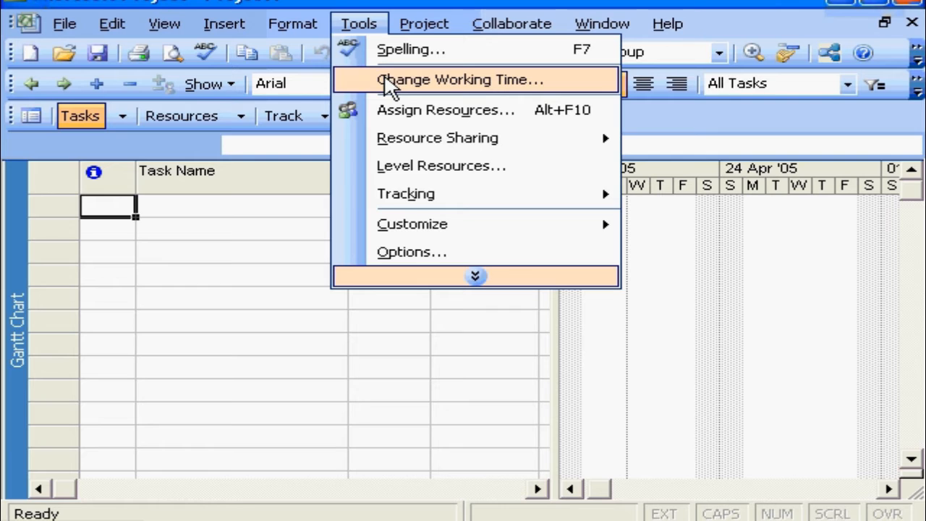
left_click(389, 82)
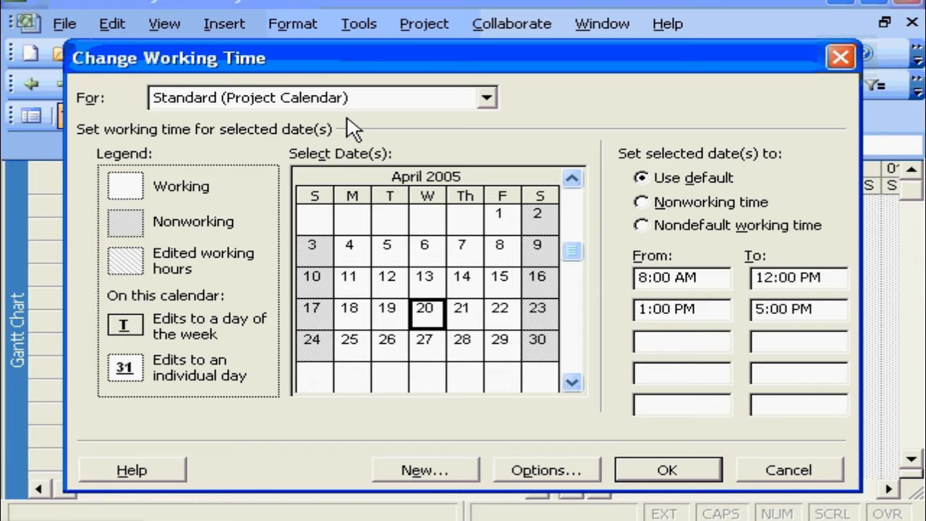
left_click(247, 99)
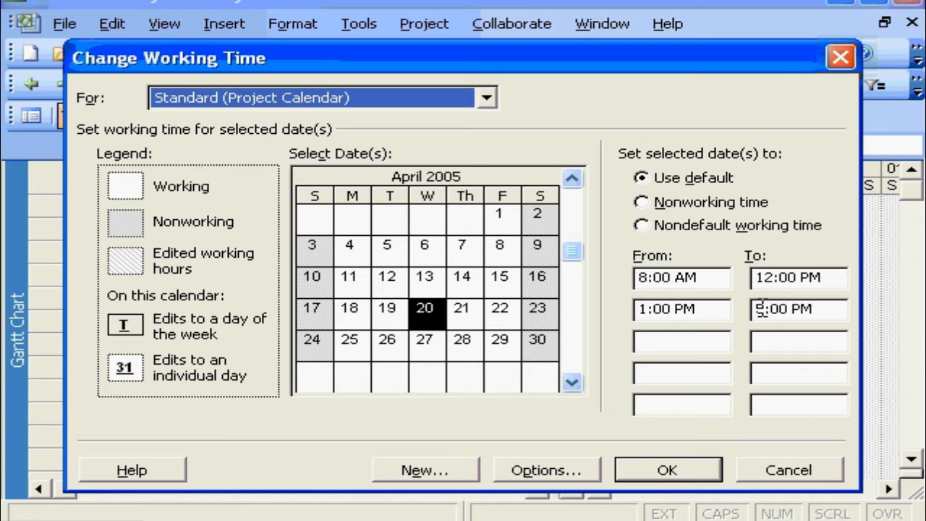
left_click(641, 201)
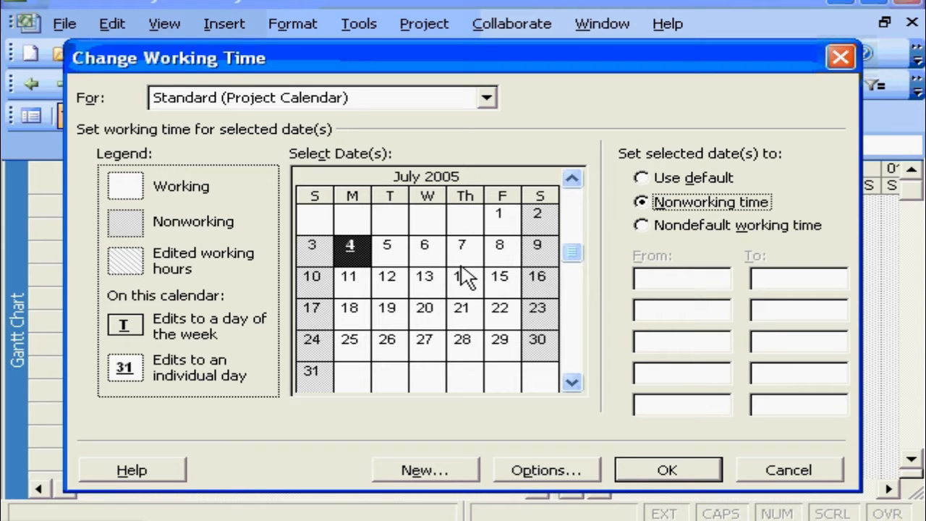
left_click(314, 280)
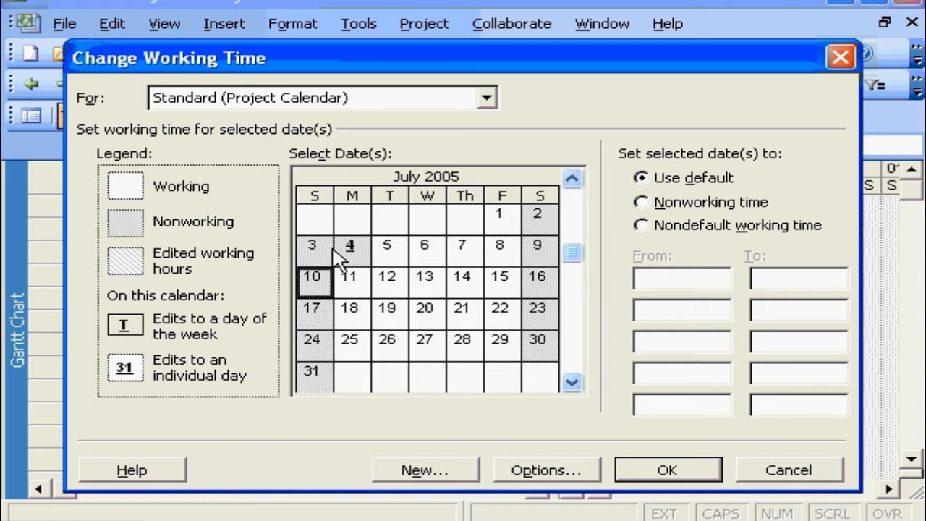
Step: Look through the Standard calendar's months from August 2005 to January 2006 and cancel the working time changes
left_click(572, 383)
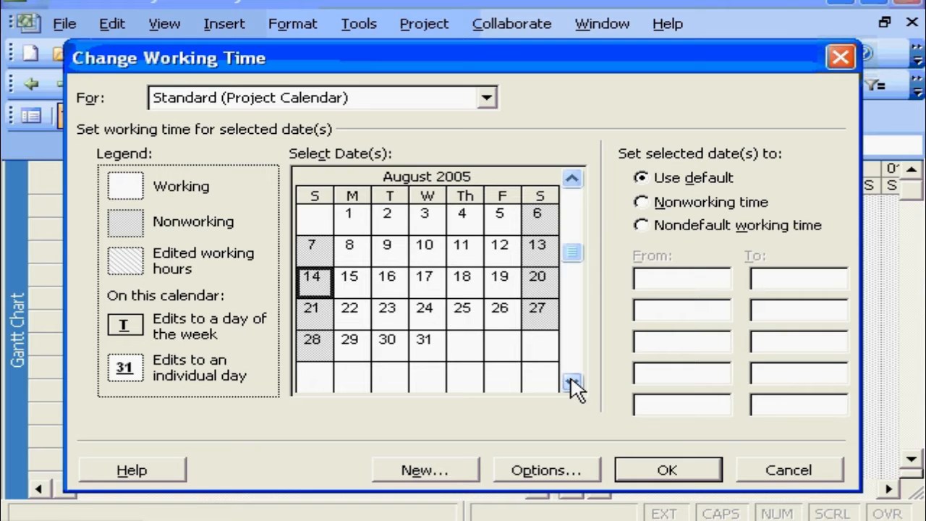
left_click(572, 383)
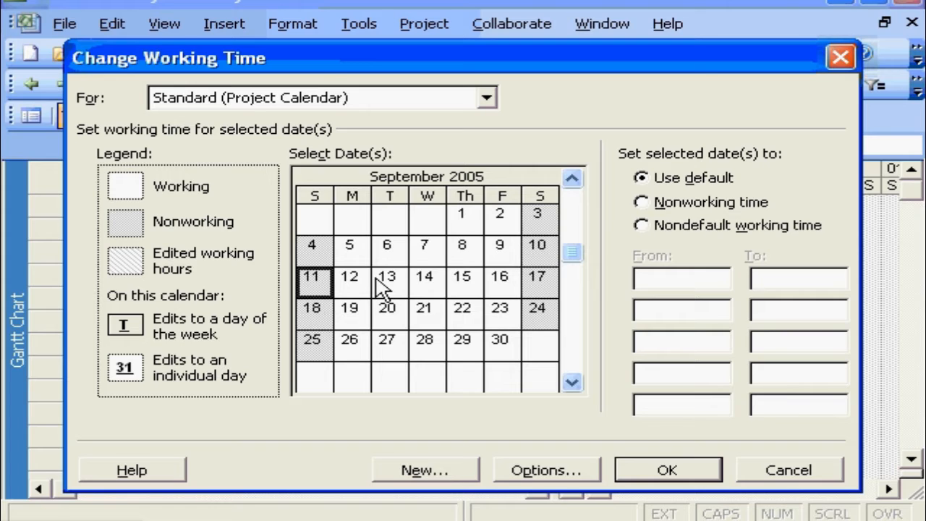
left_click(571, 383)
left_click(571, 383)
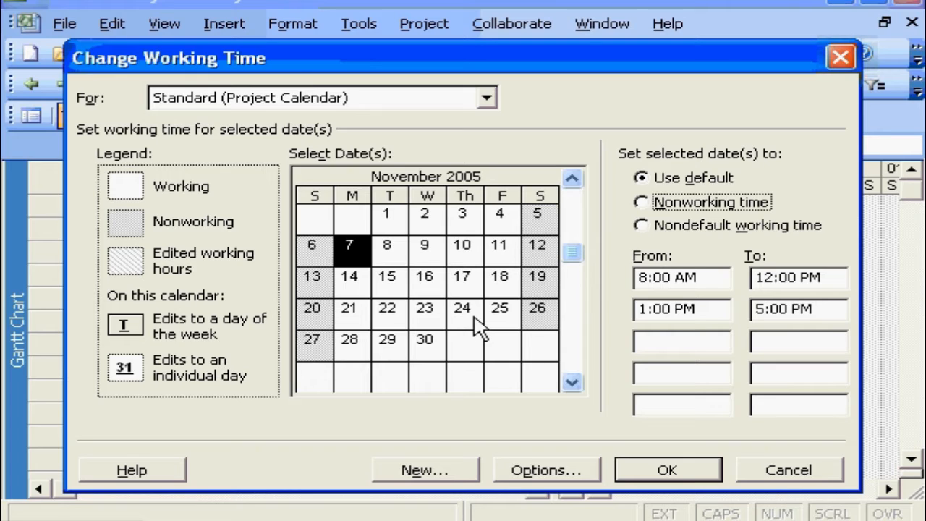
scroll(527, 217, "down", 2)
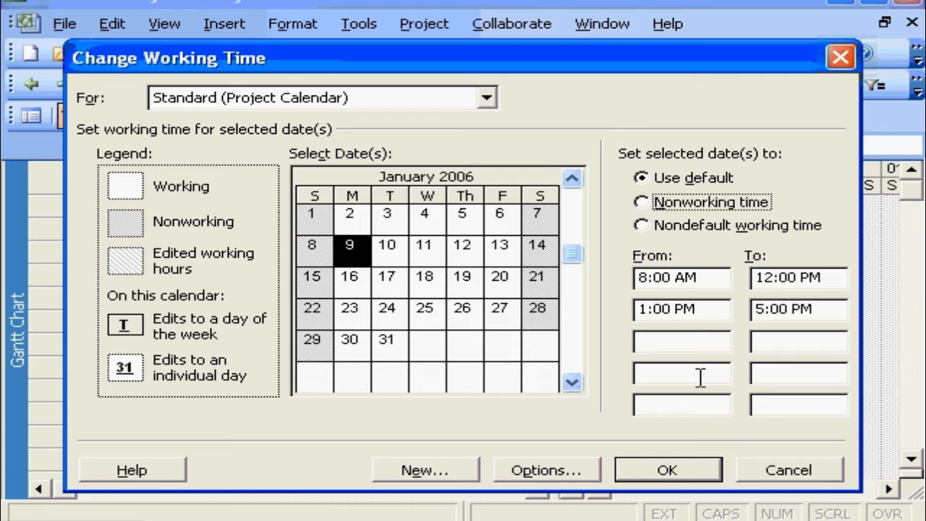
left_click(790, 477)
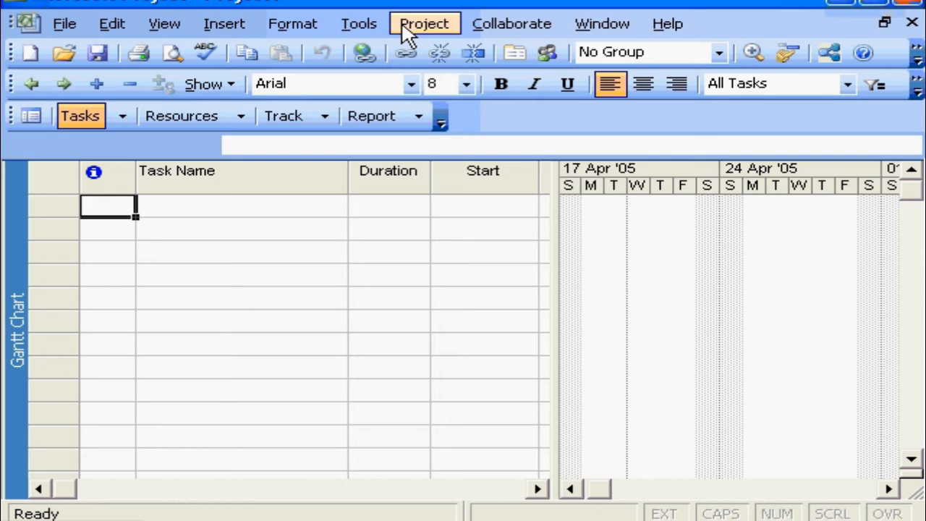
Step: Set the project's start date to Monday 9 May 2005 in the project information and apply it
left_click(424, 27)
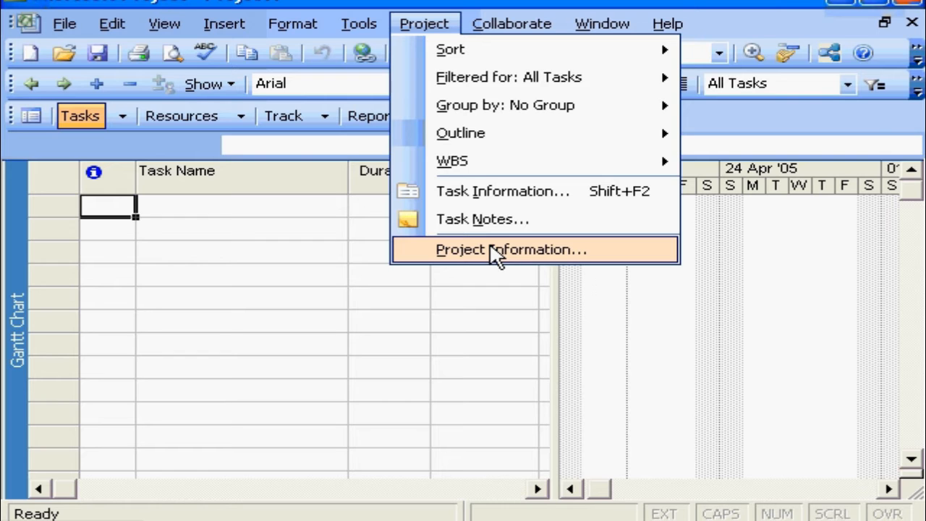
left_click(496, 249)
left_click(441, 95)
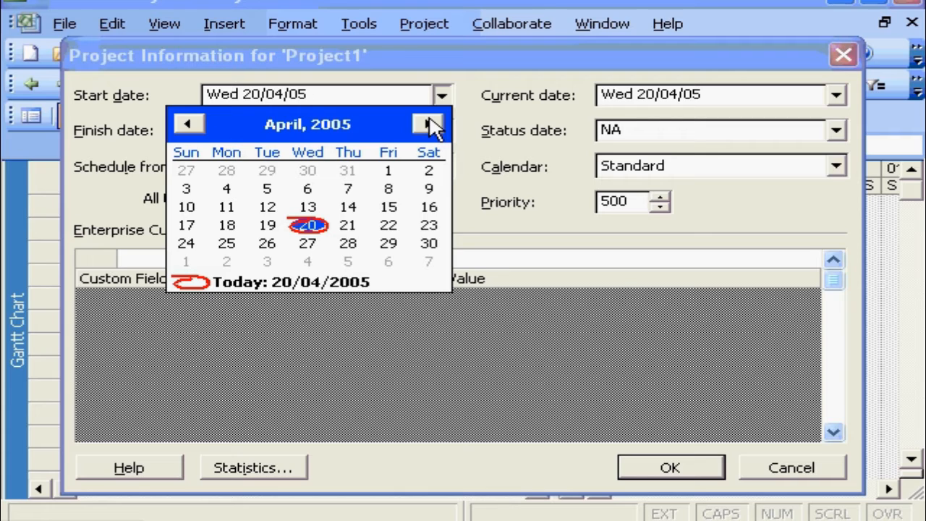
left_click(428, 124)
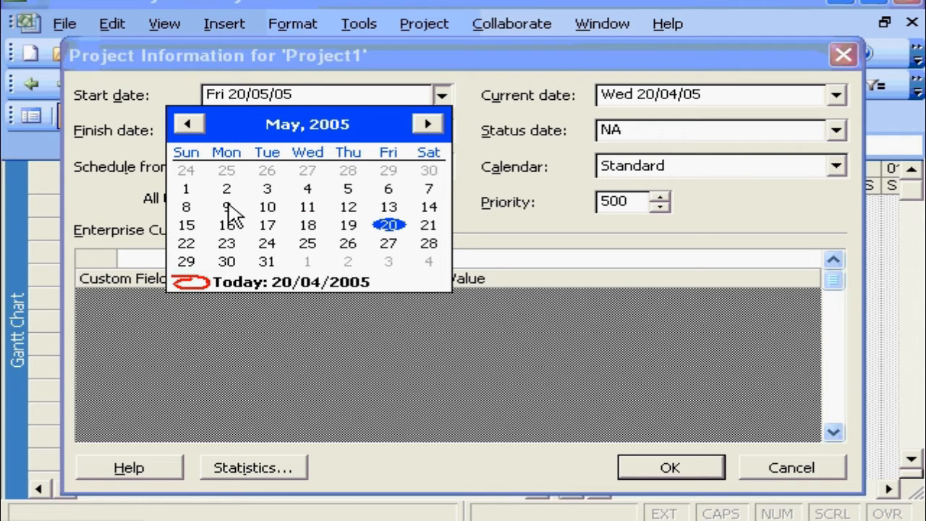
left_click(226, 207)
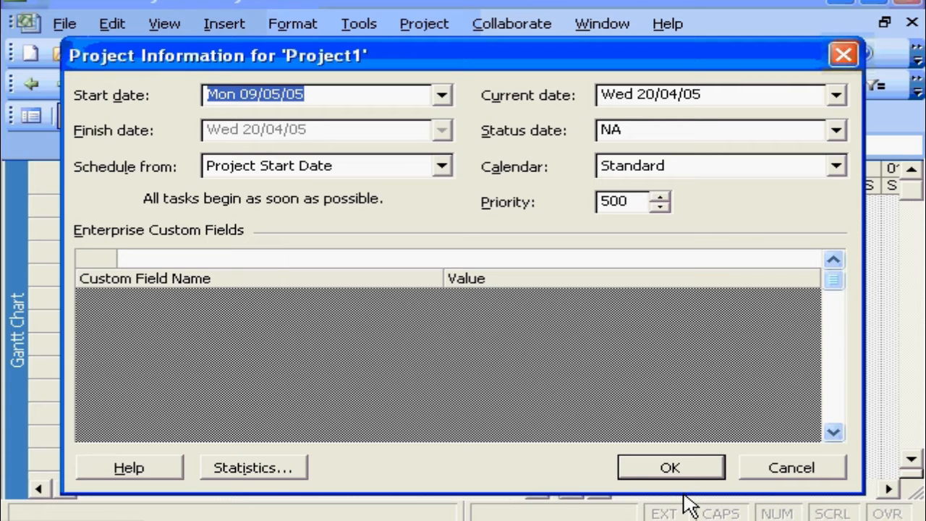
left_click(673, 467)
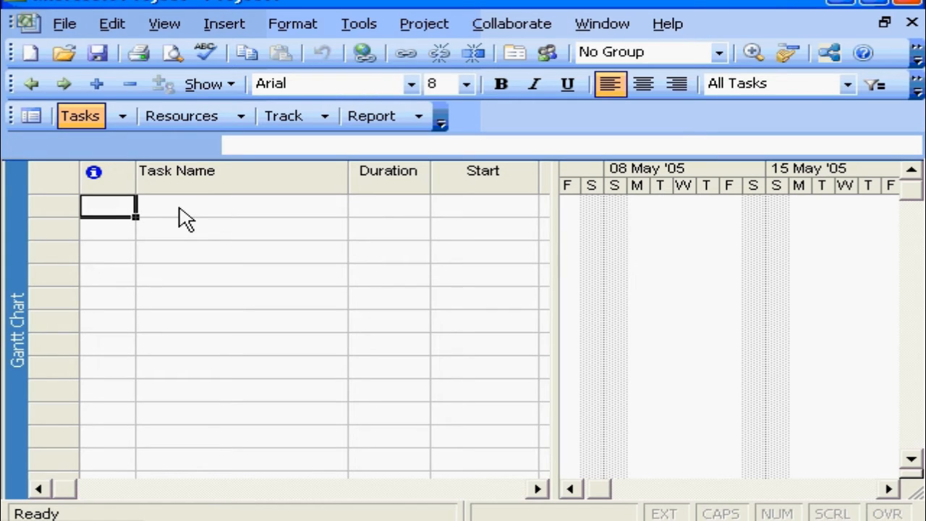
Step: Enter a task named Plan in the first row of the Gantt Chart's task list
left_click(179, 207)
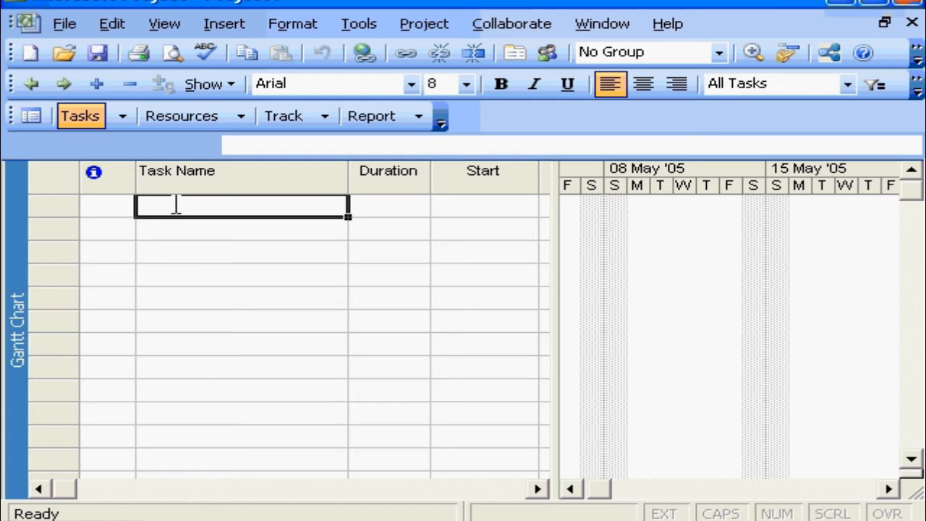
type("PL")
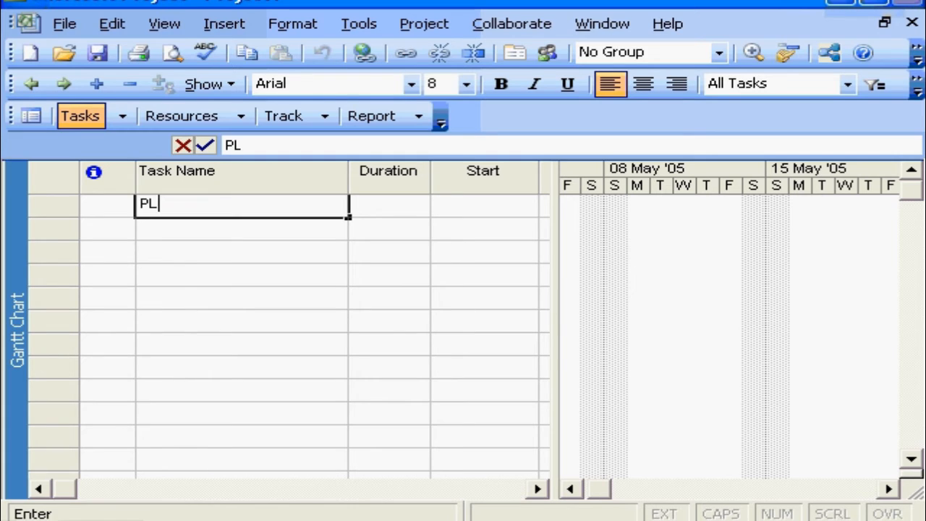
type("an")
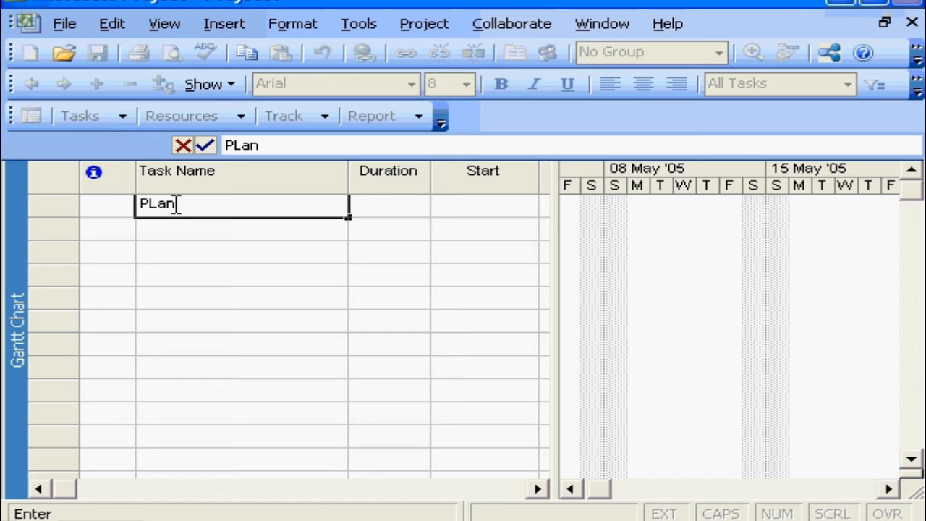
key("BackSpace")
key("BackSpace")
key("BackSpace")
type("lan")
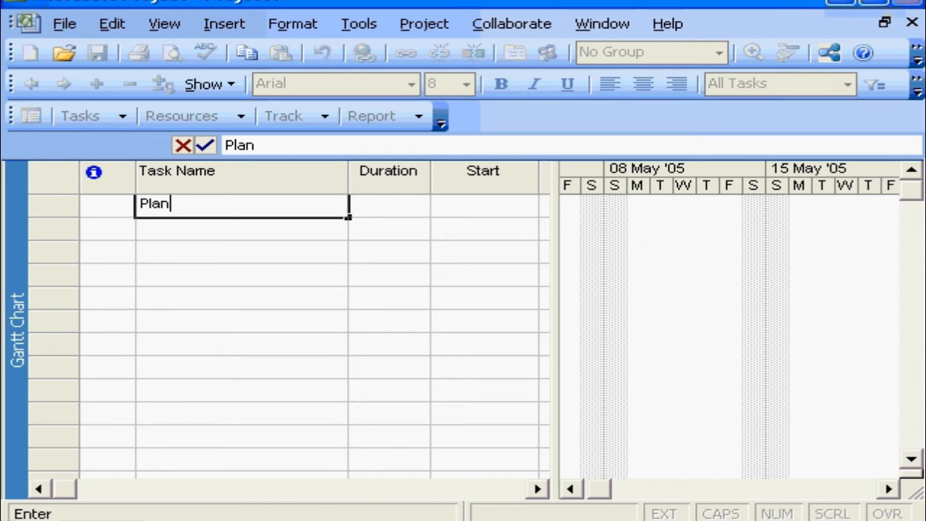
key("Return")
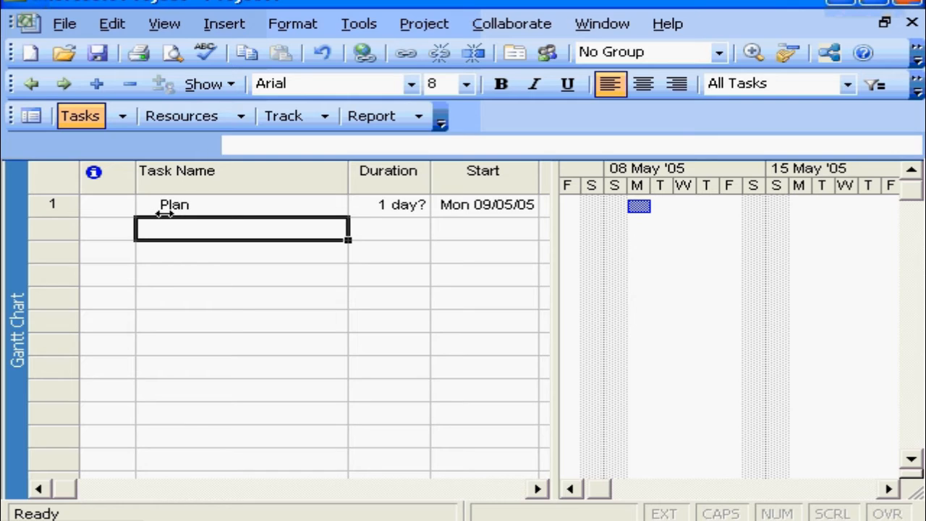
Step: Add a task named First Activity below Plan and indent it as a subtask of Plan
type("First")
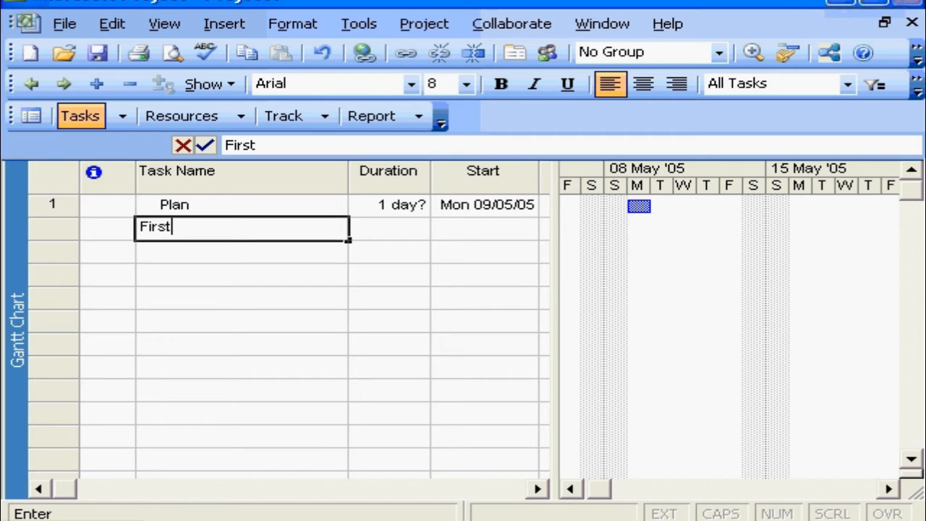
type(" A")
type("ctivity")
key("Return")
left_click(181, 228)
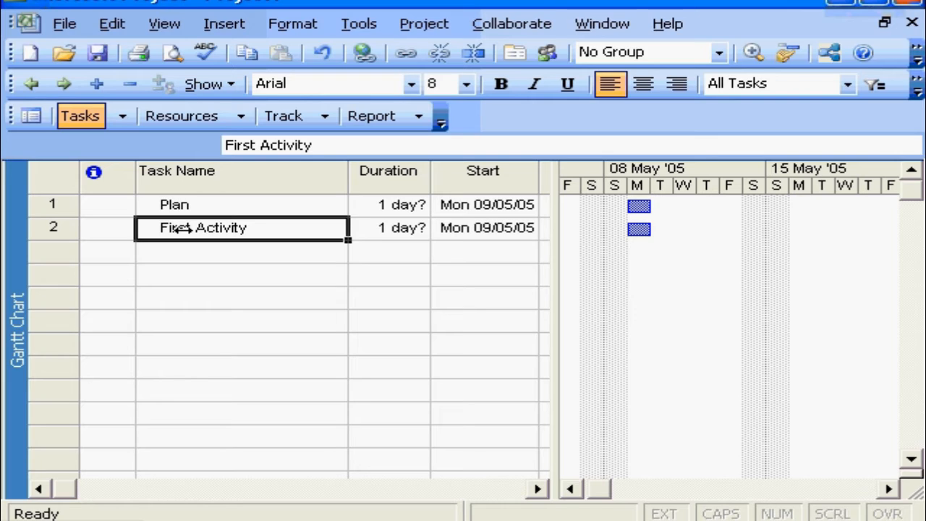
left_click(66, 84)
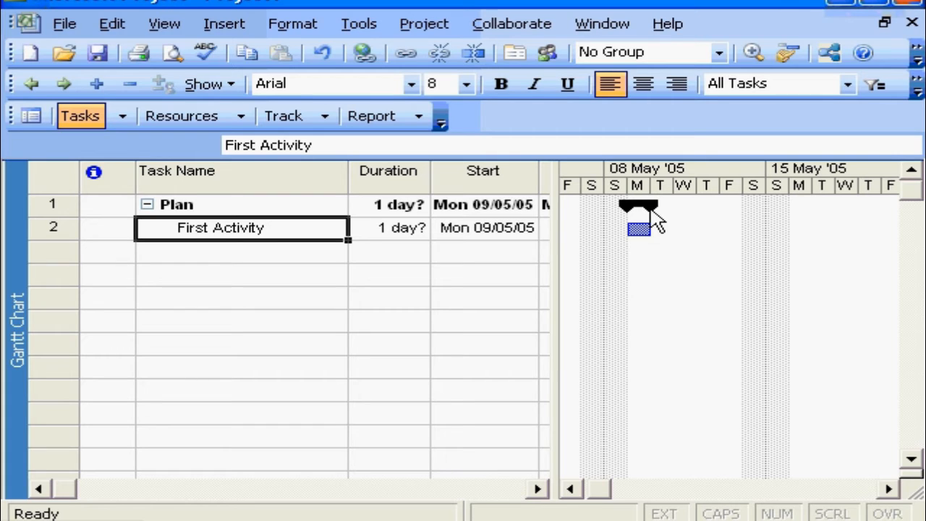
Step: Add a task named First Task below First Activity and indent it one level under that activity
mouse_move(625, 208)
key("Down")
type("Fri")
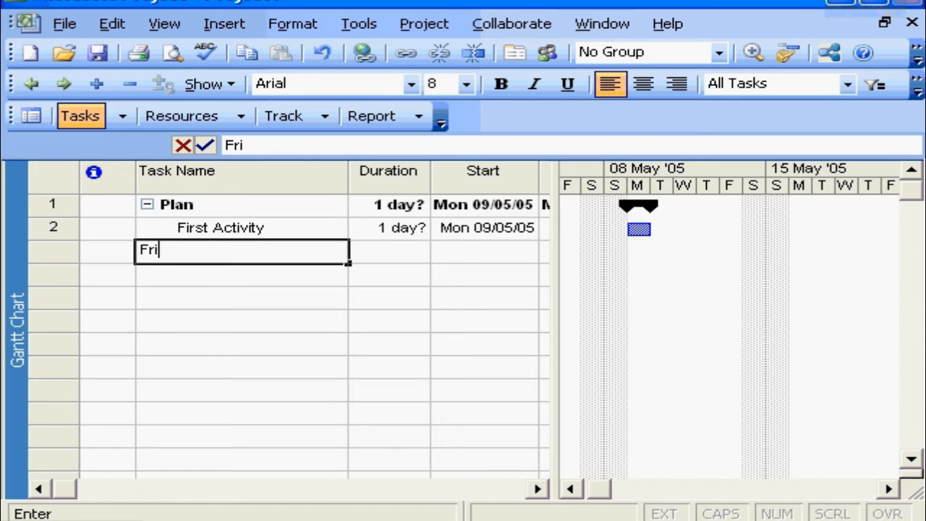
key("BackSpace")
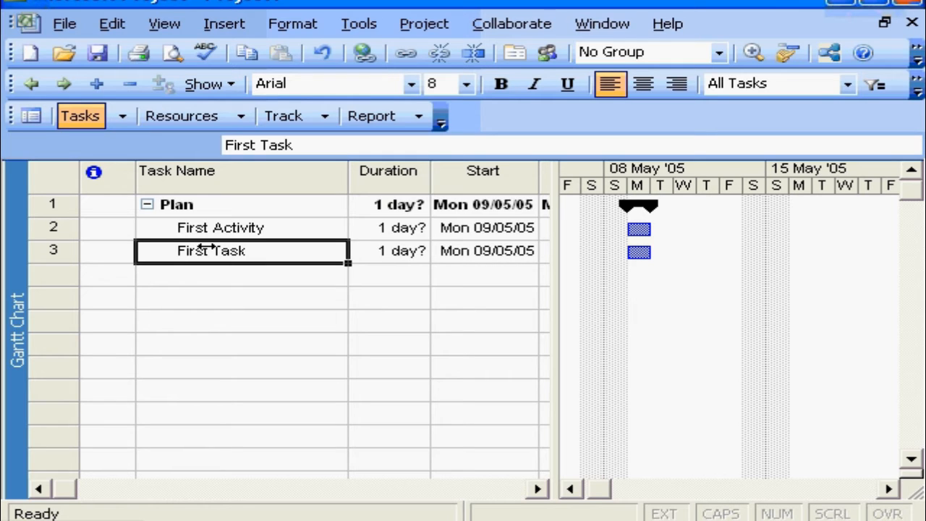
left_click_drag(207, 248, 230, 249)
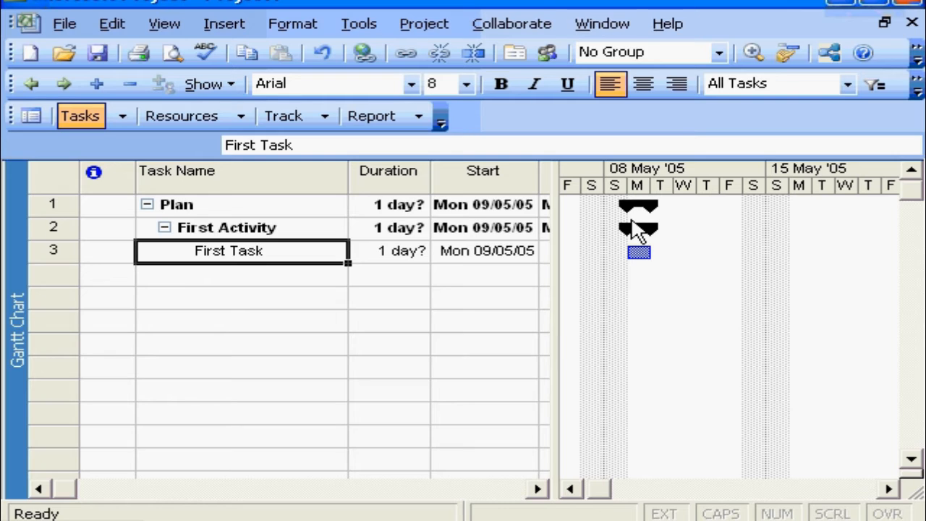
Step: Add a task named Second Task below First Task at the same outline level
key("Return")
type("Sec")
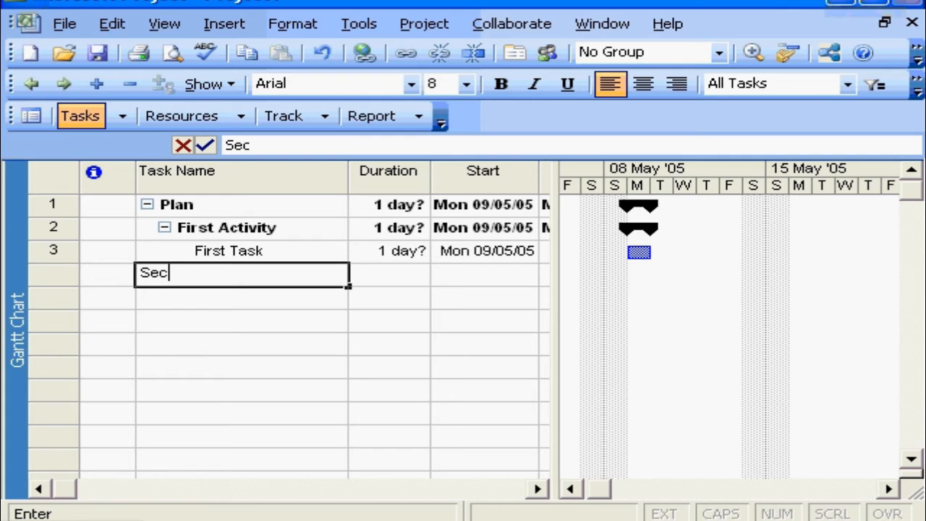
type("o")
type("nd Task")
key("Return")
Step: Add a task named Second Activity below Second Task and outdent it to the level of First Activity
type("S")
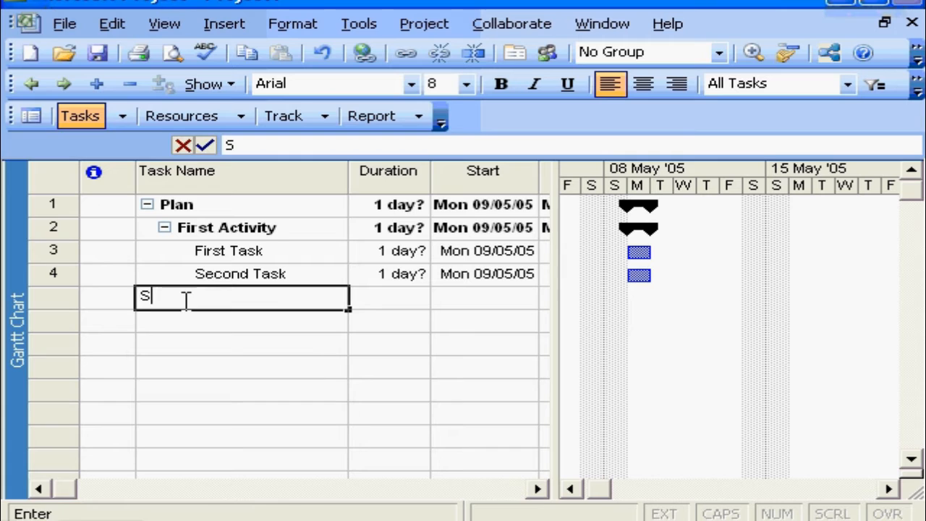
type("econd ")
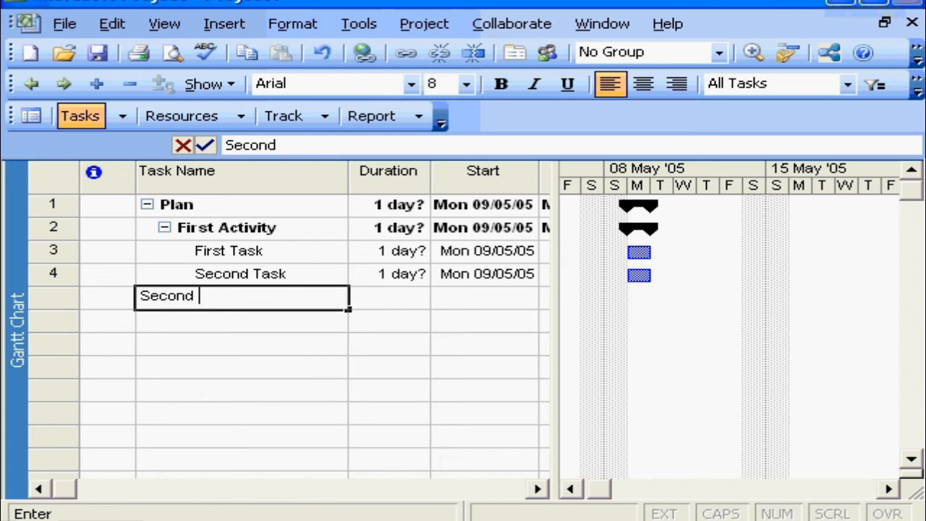
type("Activity")
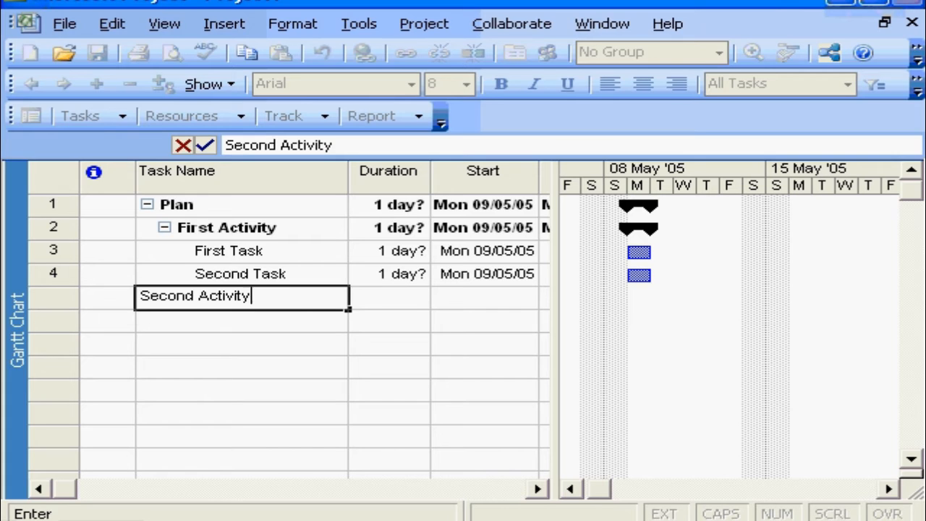
key("Return")
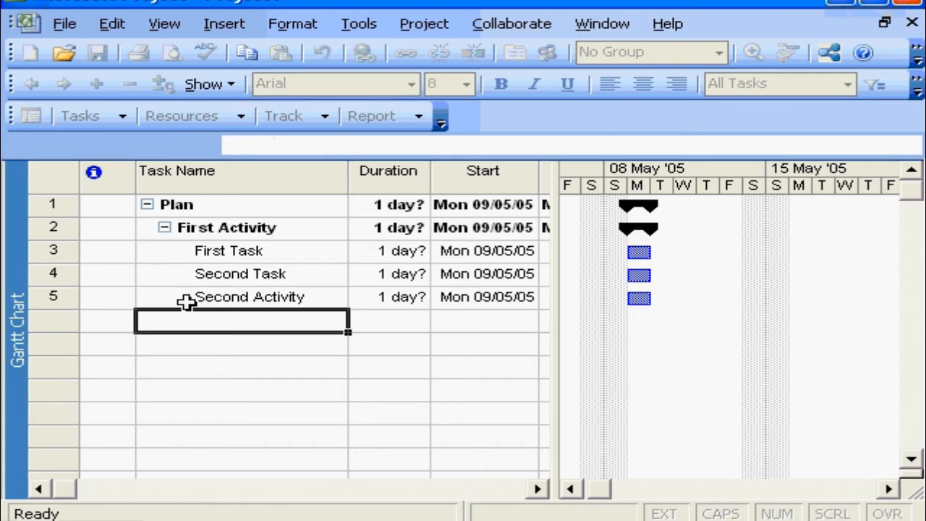
left_click(249, 298)
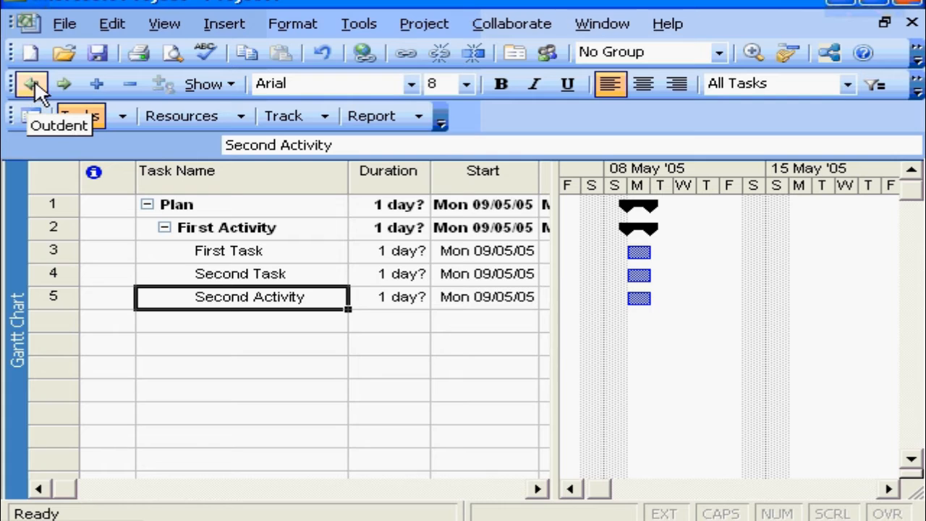
left_click(31, 88)
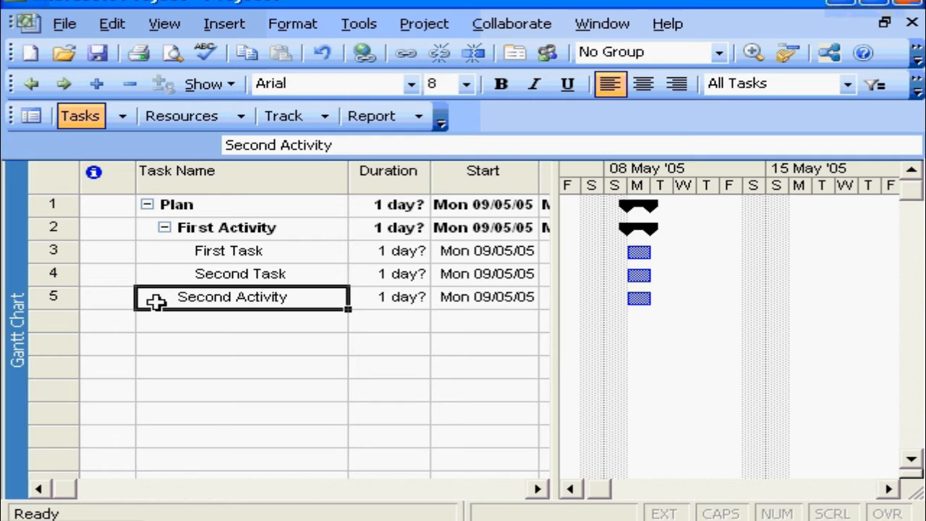
Step: Add Third Task and Fourth Task below Second Activity, indented as its subtasks
left_click(200, 320)
type("Tho")
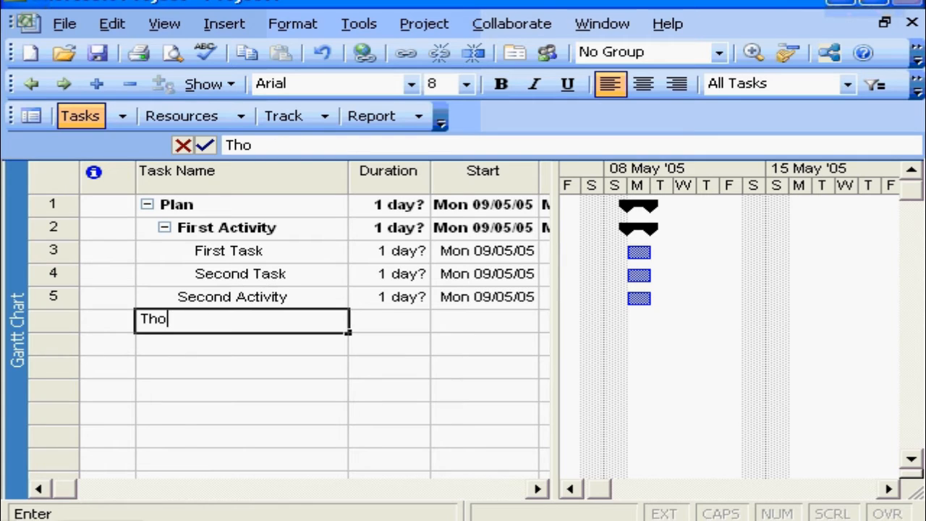
type("r")
key("BackSpace")
key("BackSpace")
type("ird Task")
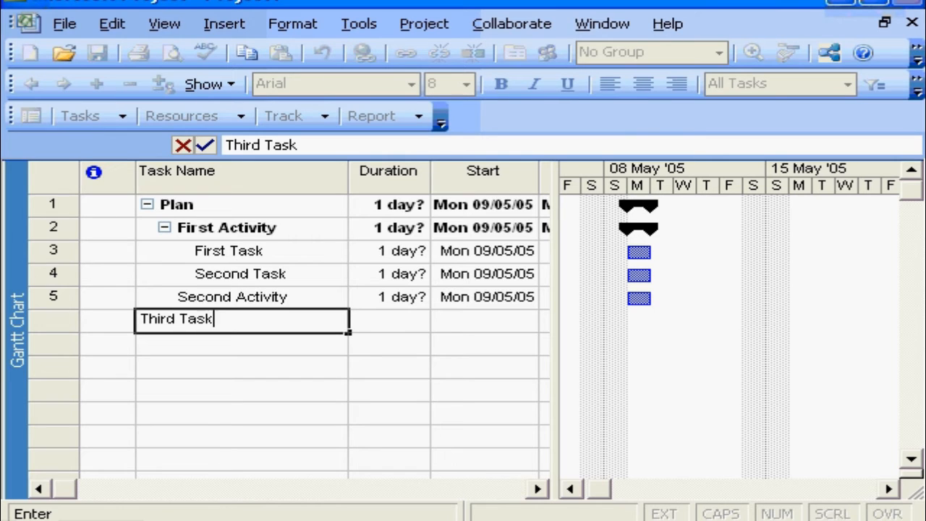
key("Return")
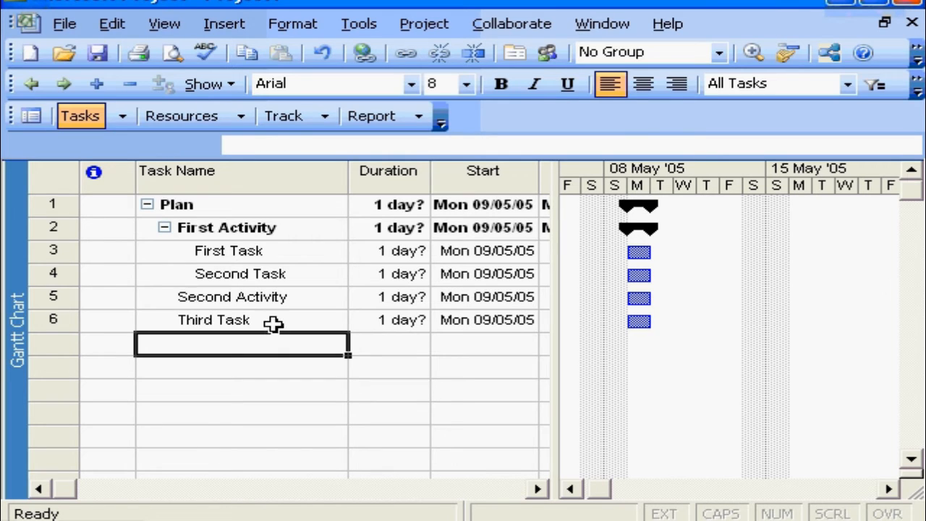
left_click(265, 323)
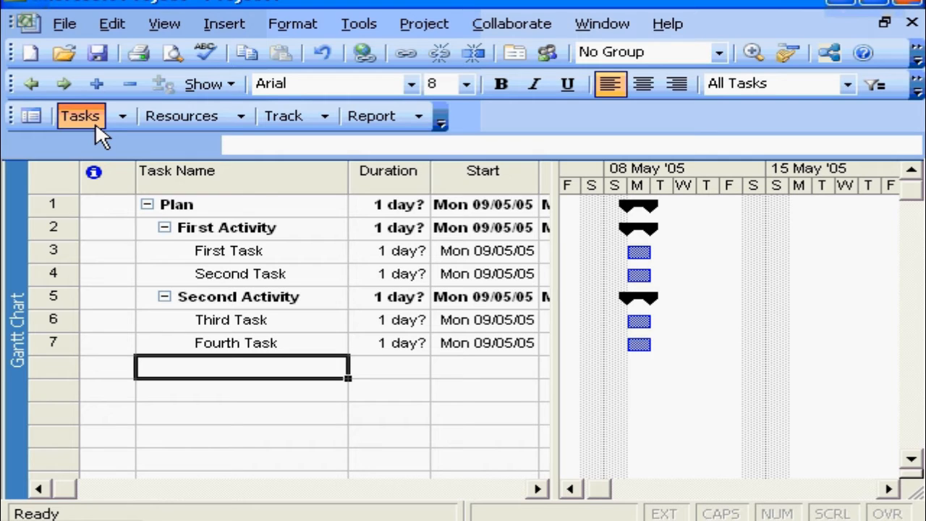
Step: Switch to the Resource Sheet view and enter a resource named Project Manager in the first row
left_click(165, 24)
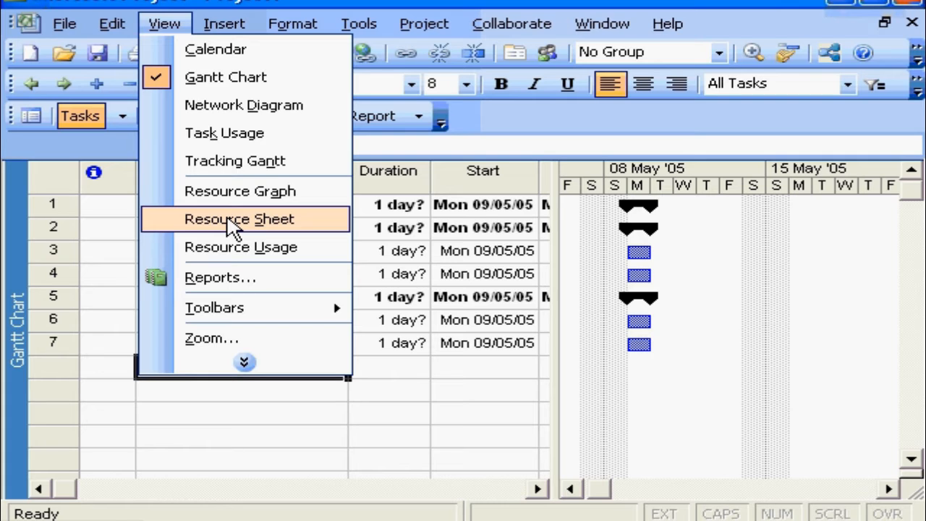
left_click(233, 219)
type("Pro")
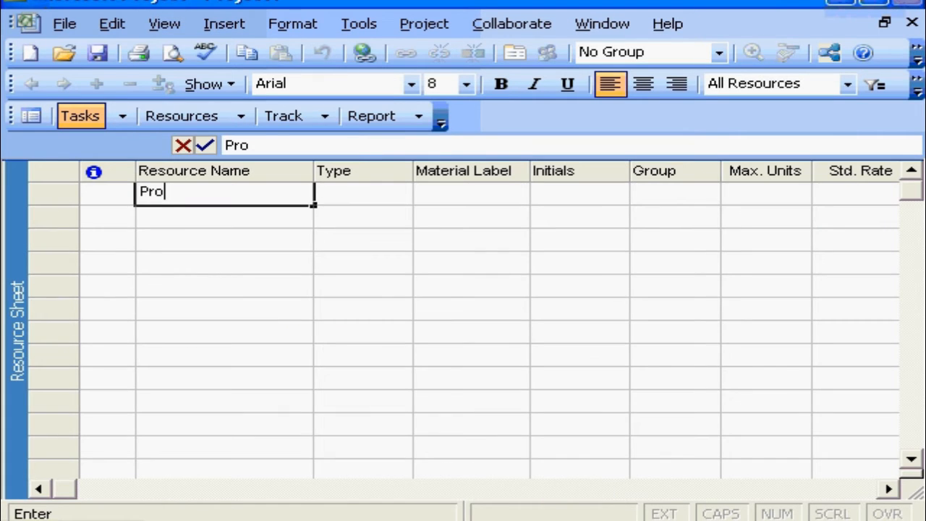
type("ject M")
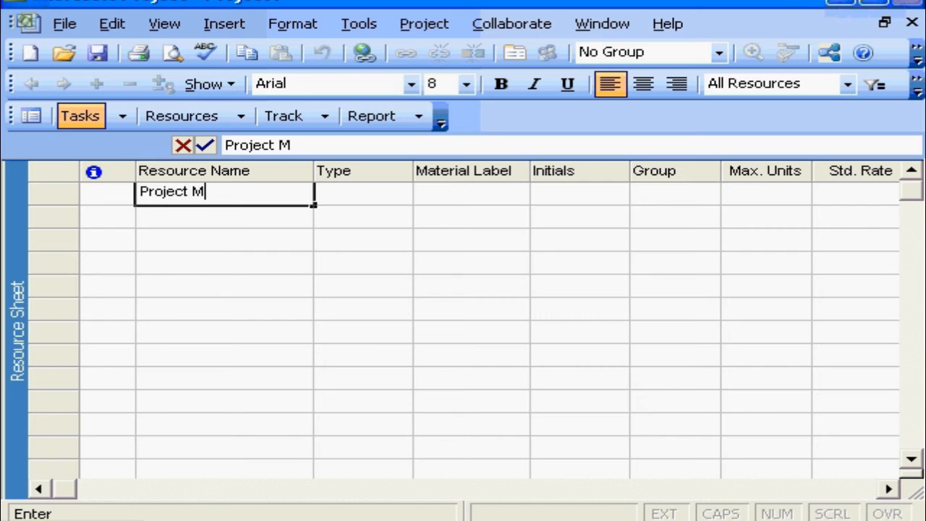
type("anager")
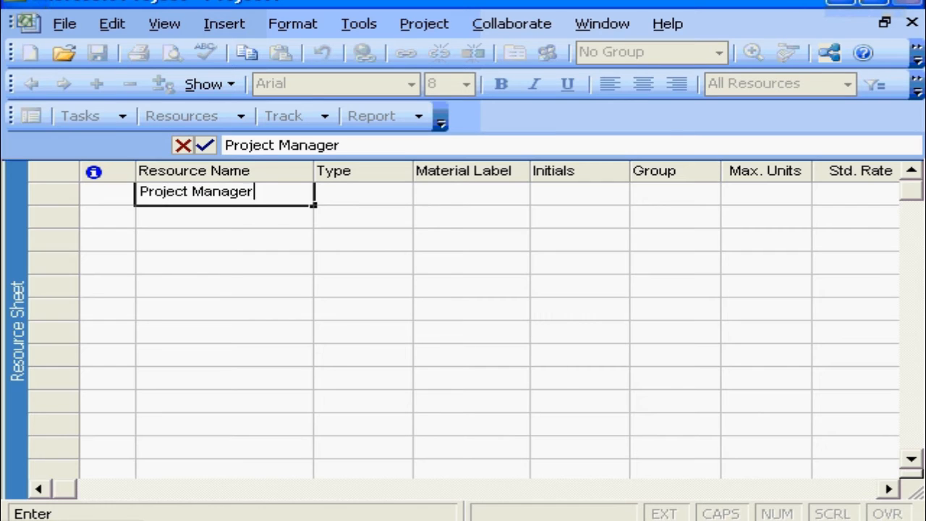
Step: Add a resource named Developer and change the Project Manager resource's initials to PM
left_click(182, 217)
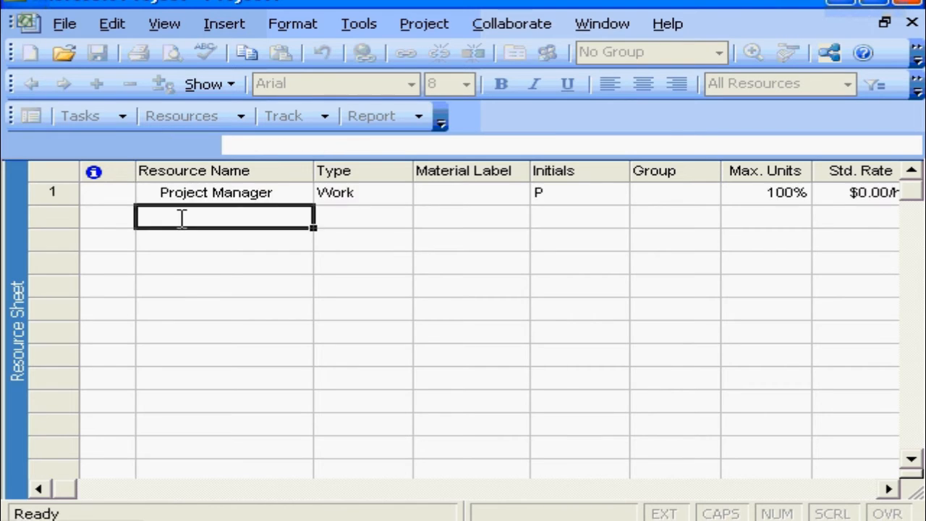
type("Developer")
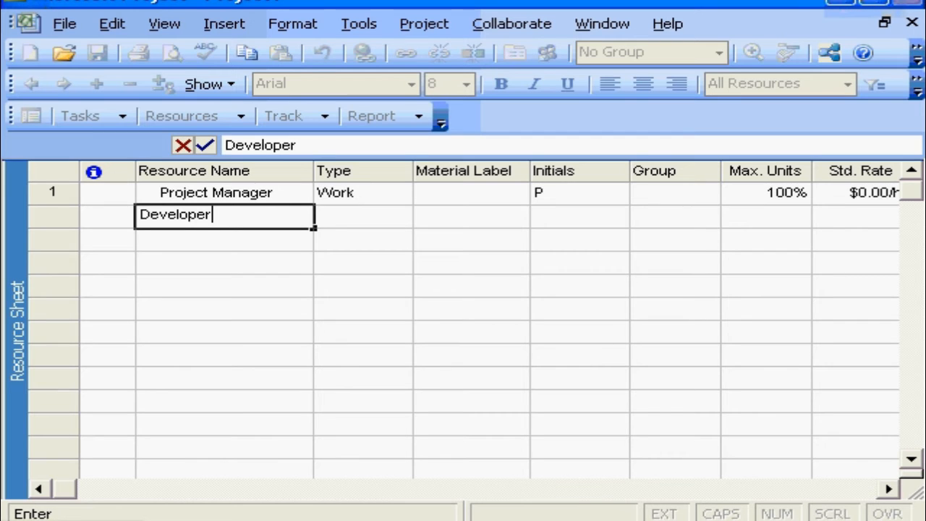
key("Return")
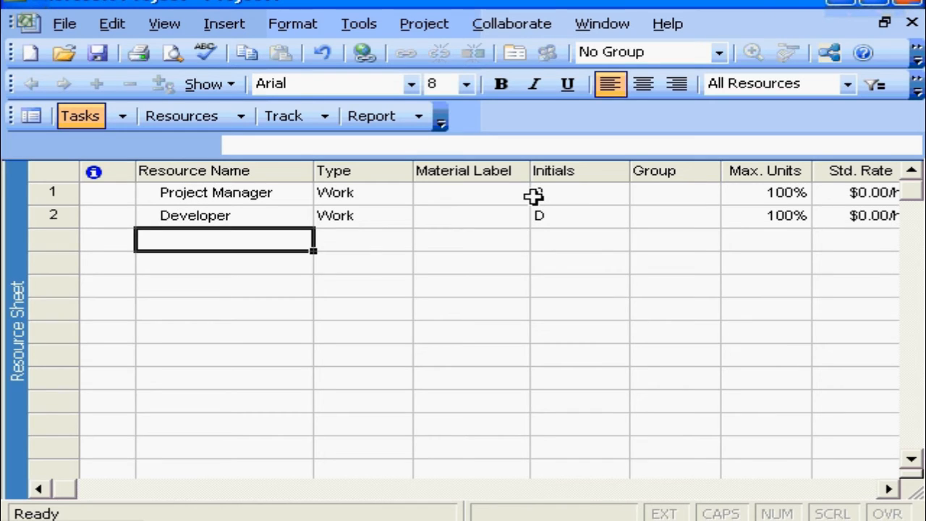
left_click(566, 215)
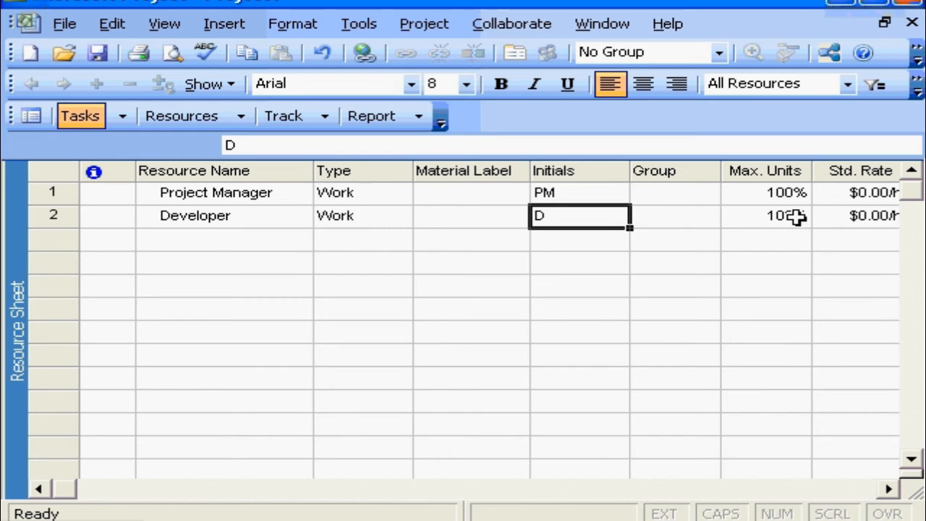
Step: Set the maximum units of both the Project Manager and Developer resources to 80%
left_click(759, 217)
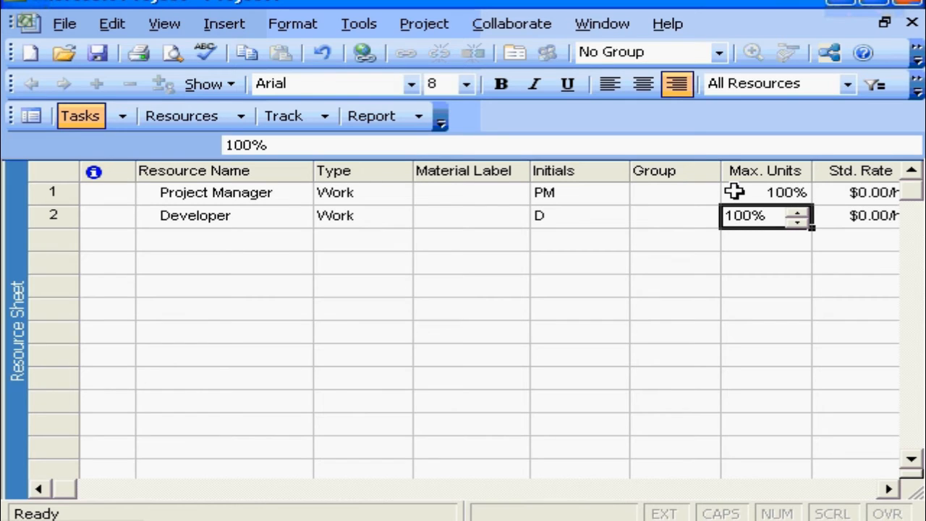
type("80")
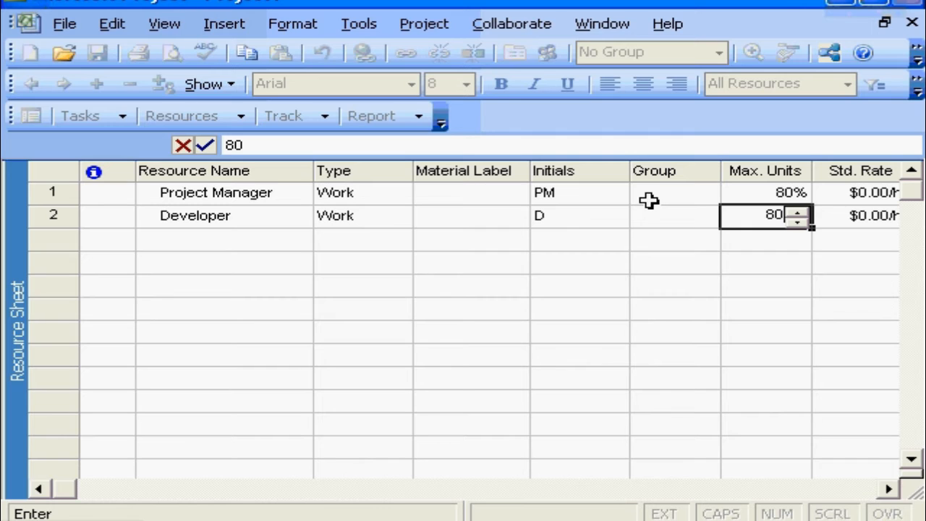
left_click(230, 217)
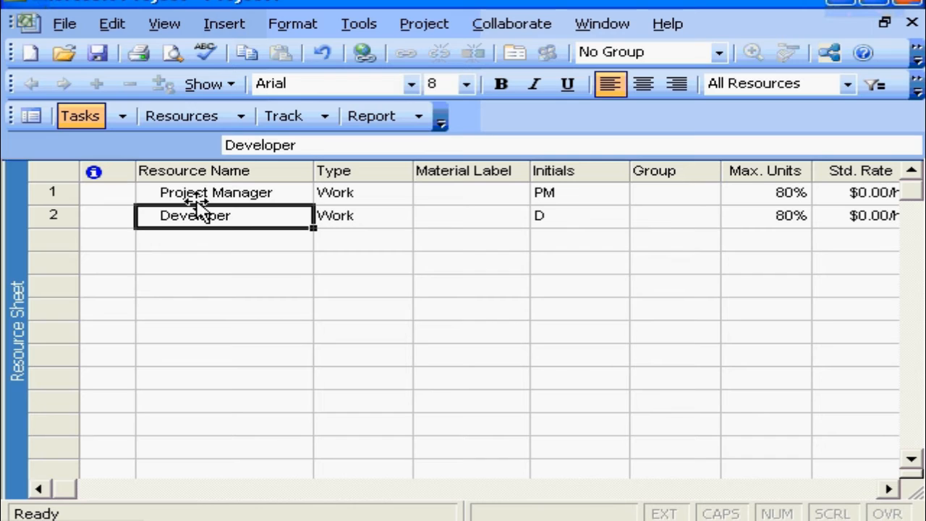
Step: Switch to the Gantt Chart view and assign the Project Manager resource to First Task
left_click(163, 26)
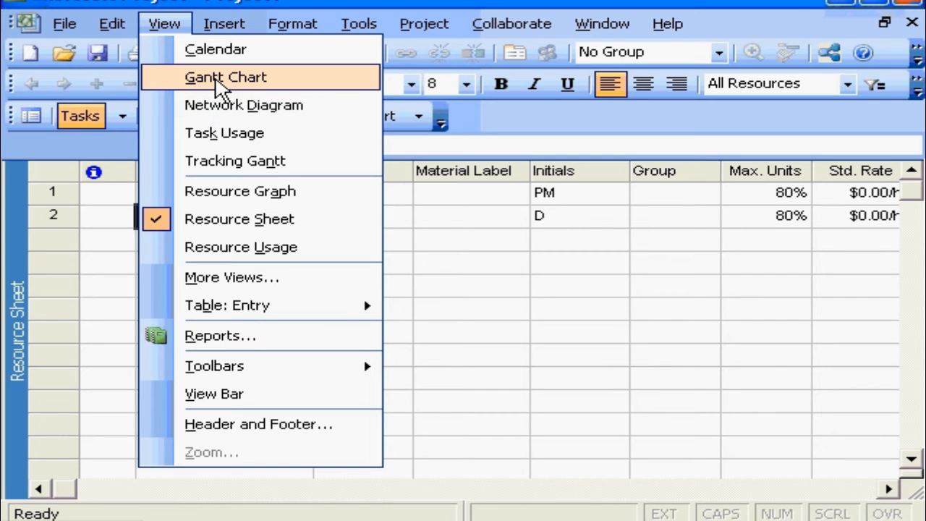
left_click(220, 83)
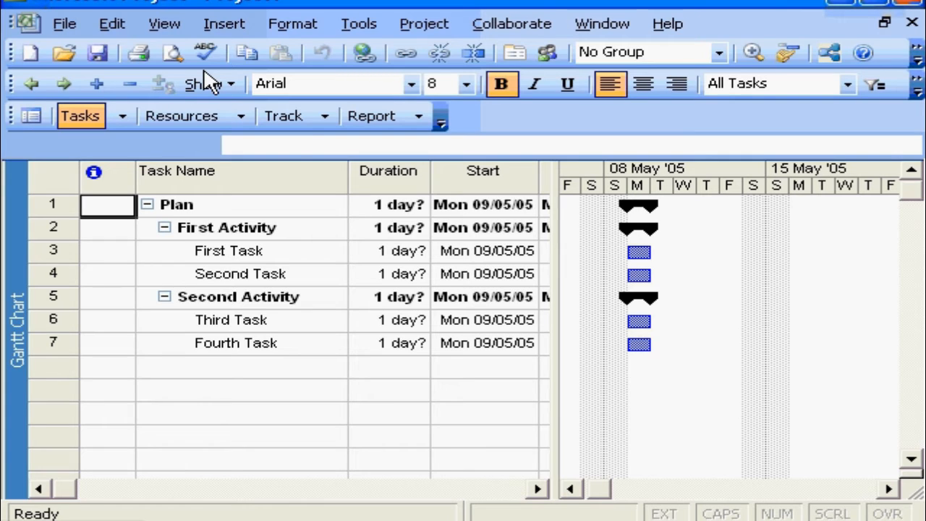
left_click(226, 252)
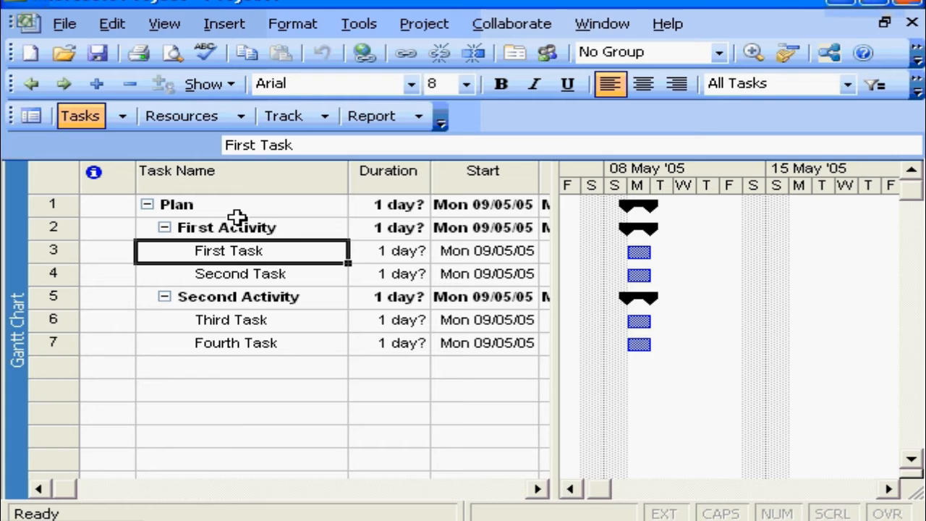
left_click(549, 52)
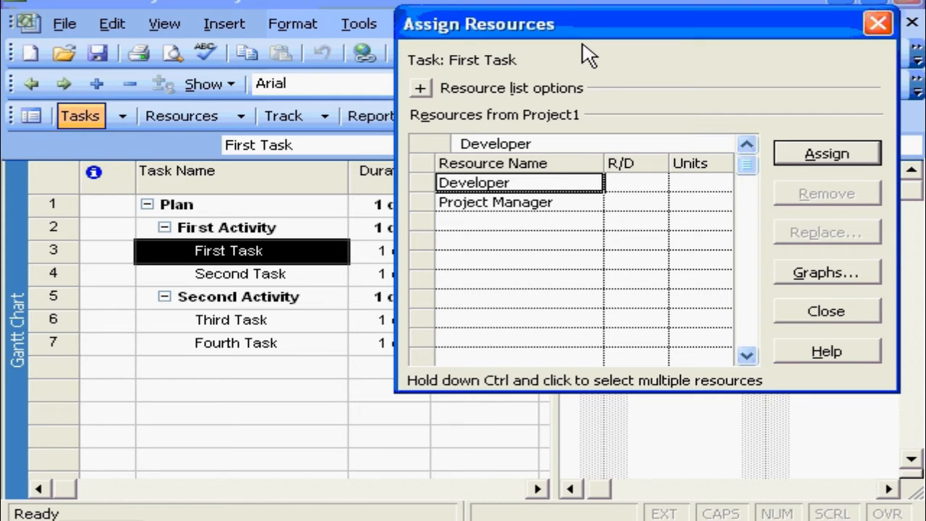
left_click_drag(583, 26, 610, 38)
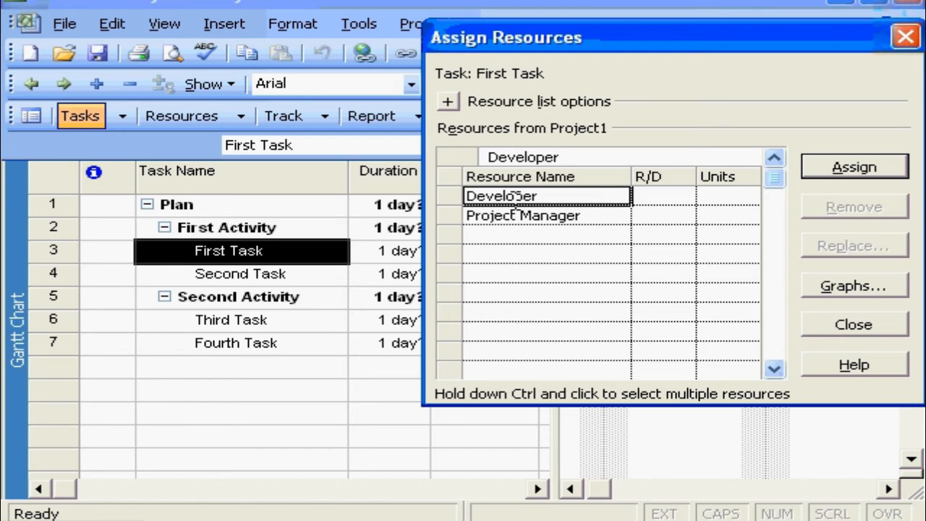
left_click(515, 215)
left_click(850, 173)
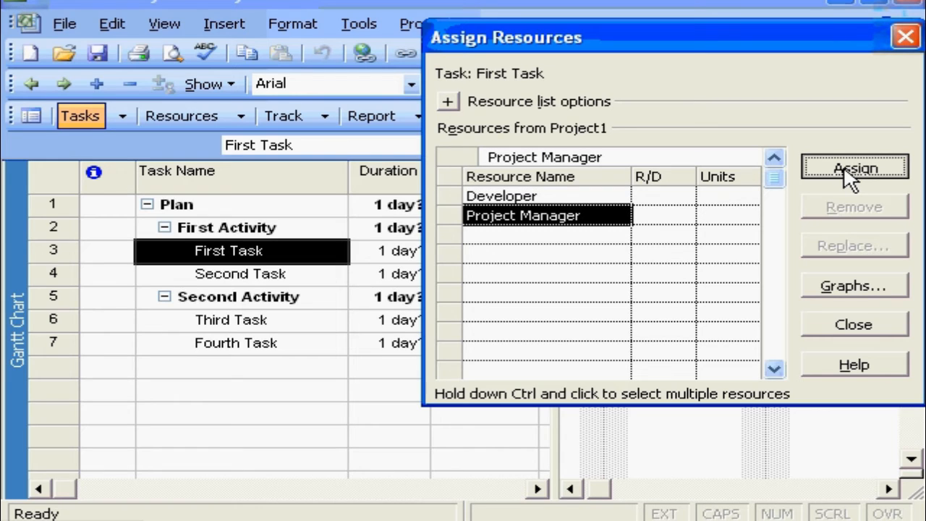
left_click(844, 168)
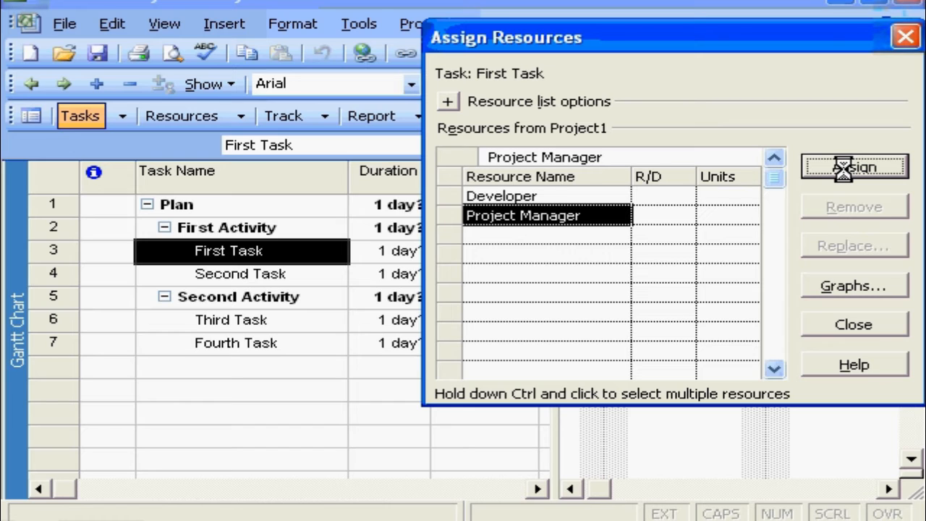
left_click_drag(702, 37, 572, 253)
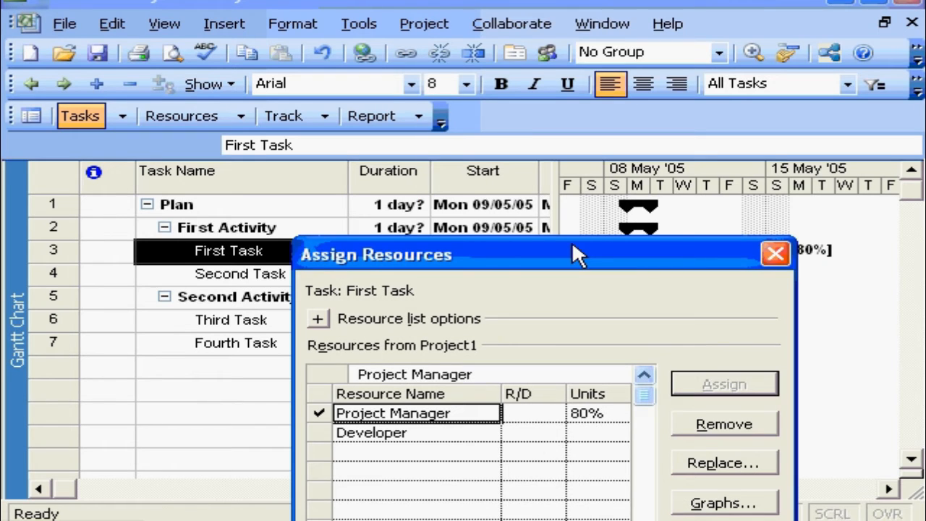
left_click_drag(572, 243, 571, 273)
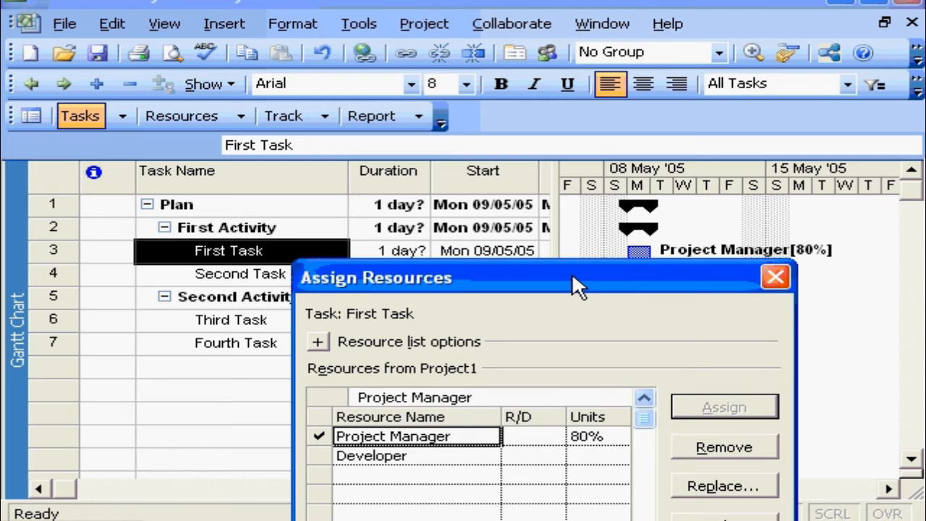
left_click_drag(576, 282, 647, 55)
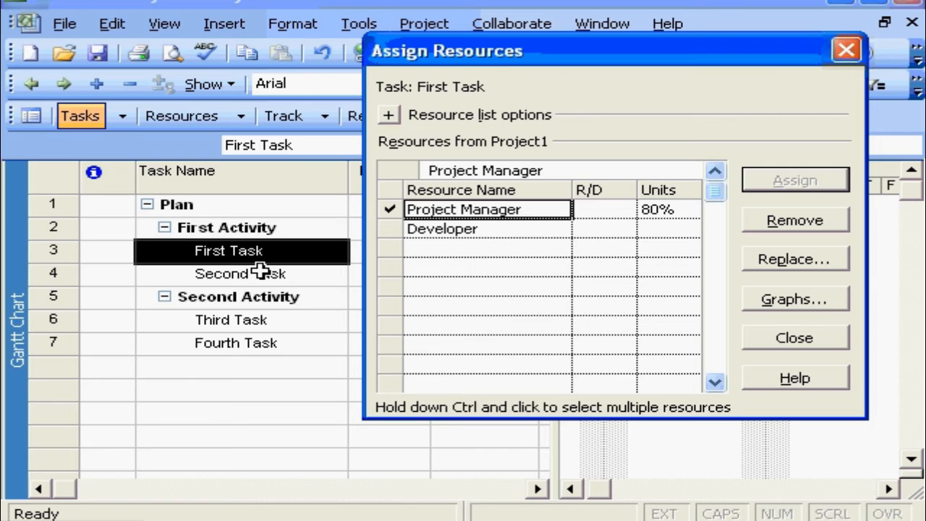
Step: Assign Project Manager to Second Task and Third Task, and Developer to Fourth Task, then close the resource assignment
left_click(232, 319)
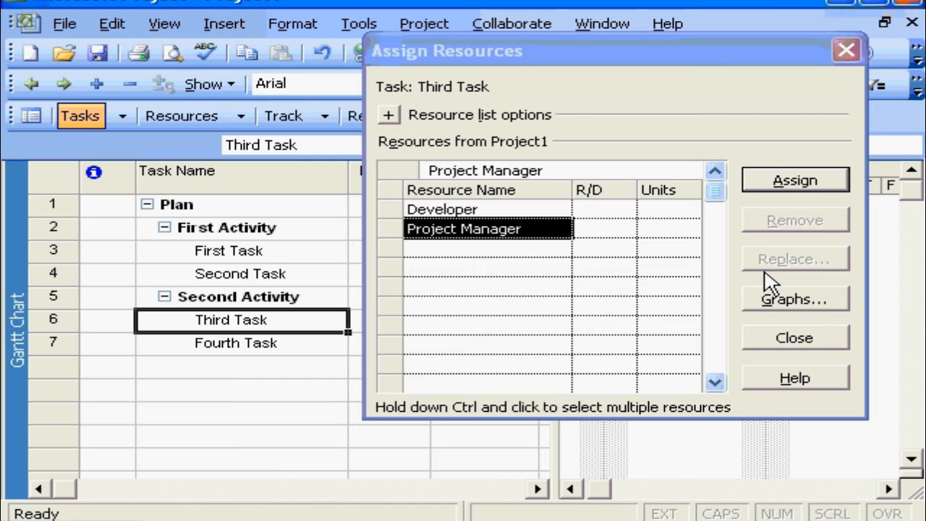
left_click(300, 337)
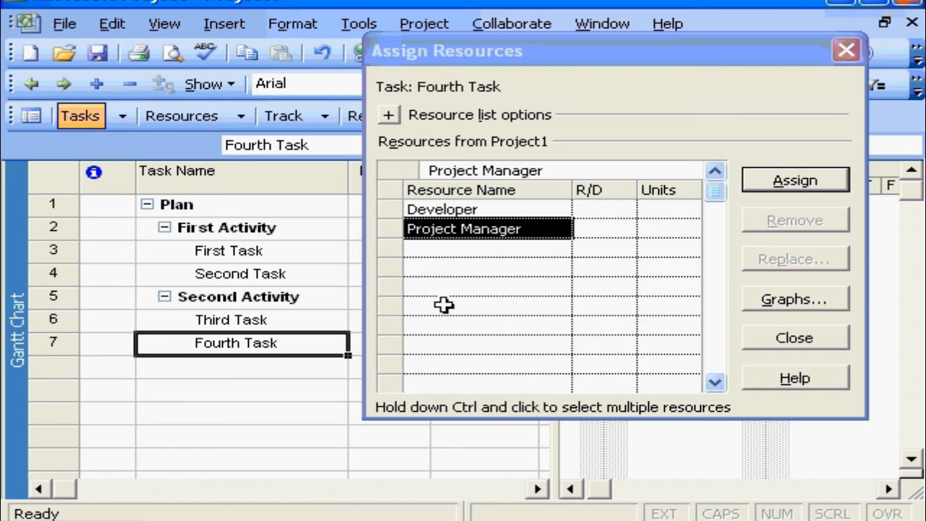
left_click(228, 348)
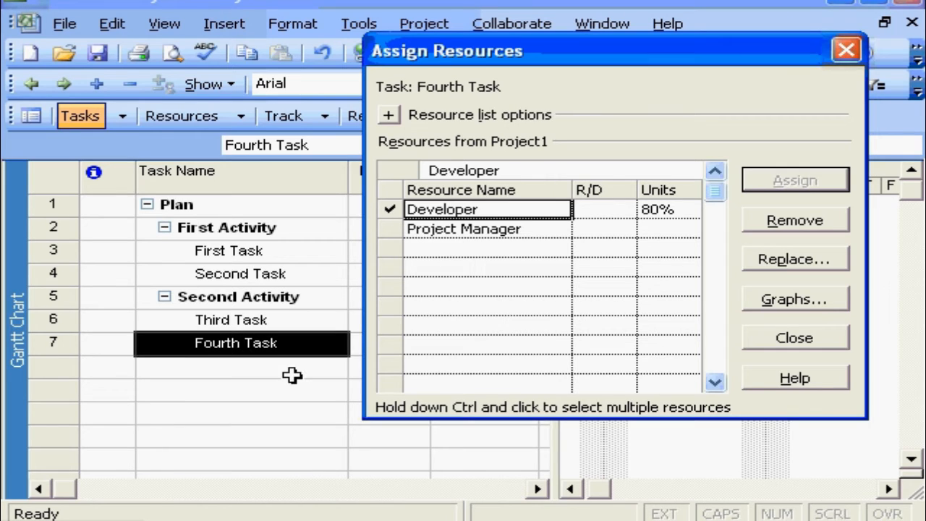
left_click(794, 343)
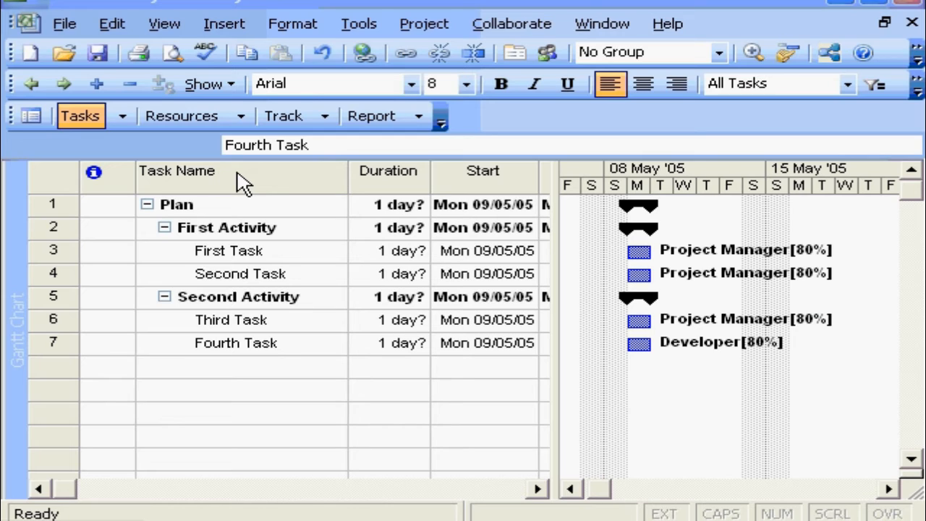
Step: Insert a column for the Work field before the Start column in the task table
right_click(450, 178)
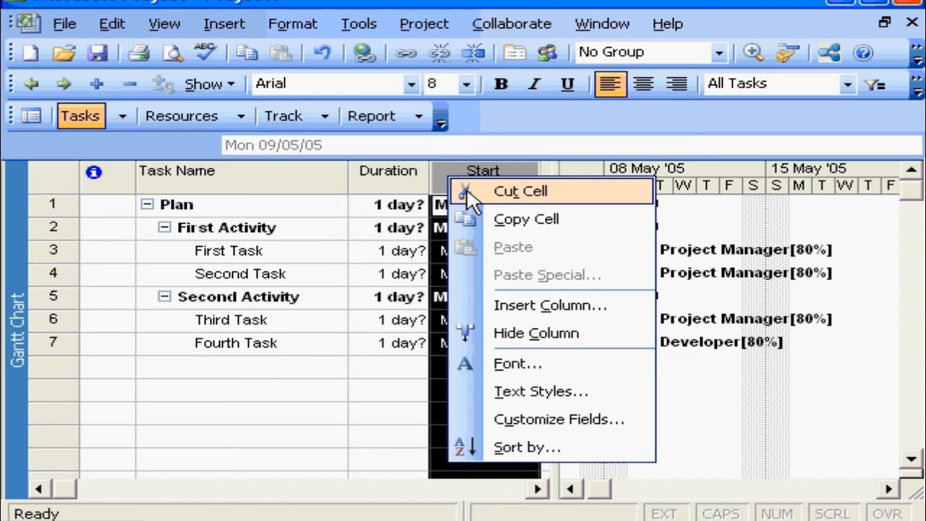
left_click(515, 306)
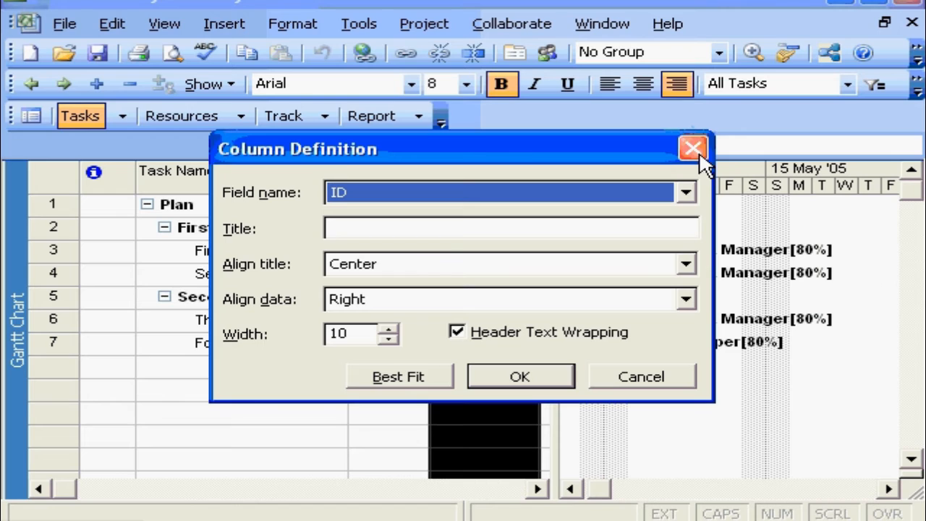
left_click(685, 192)
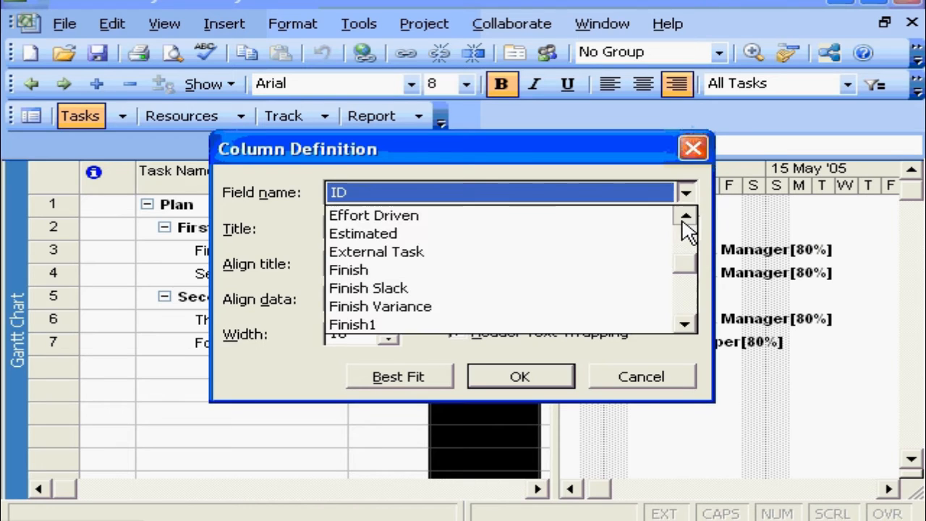
left_click(684, 217)
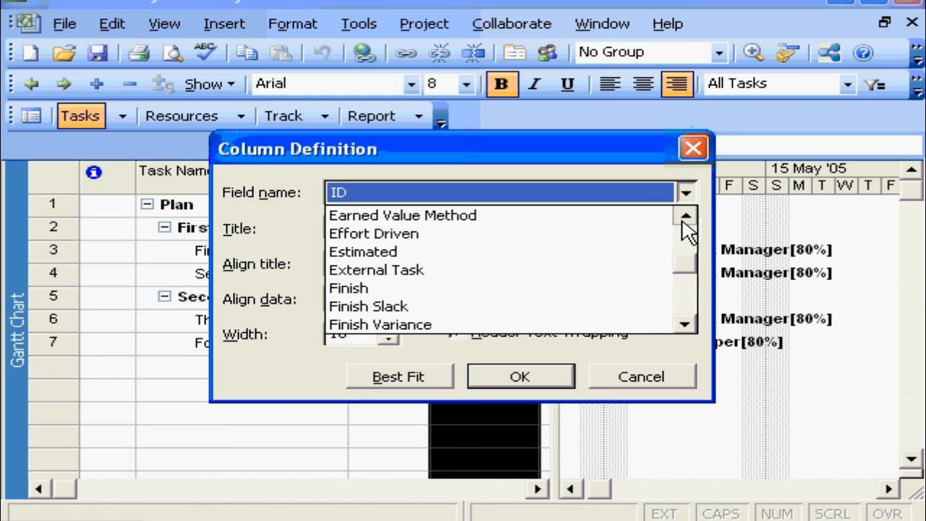
left_click(684, 324)
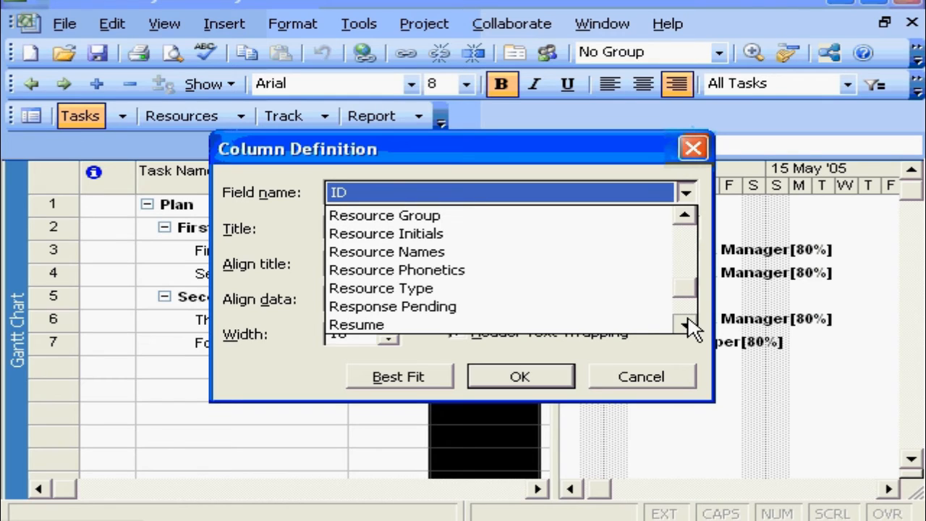
left_click(685, 324)
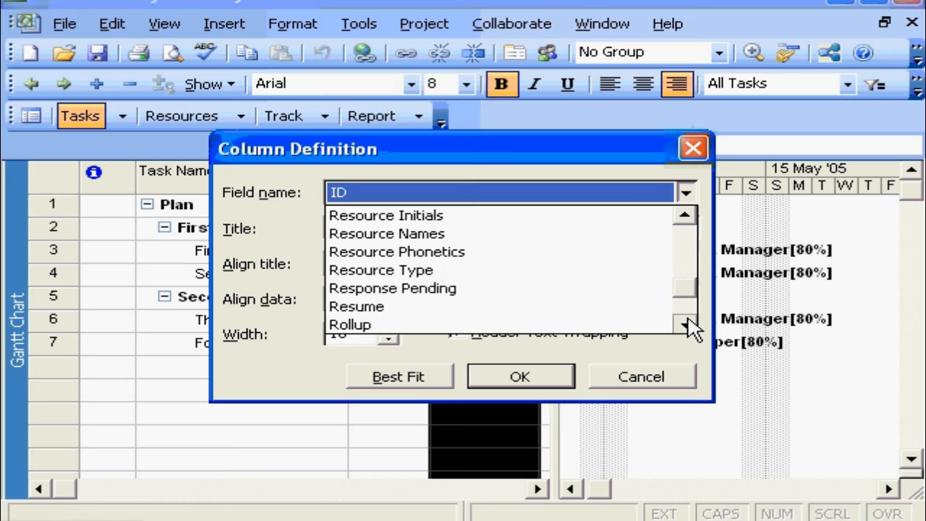
left_click(686, 324)
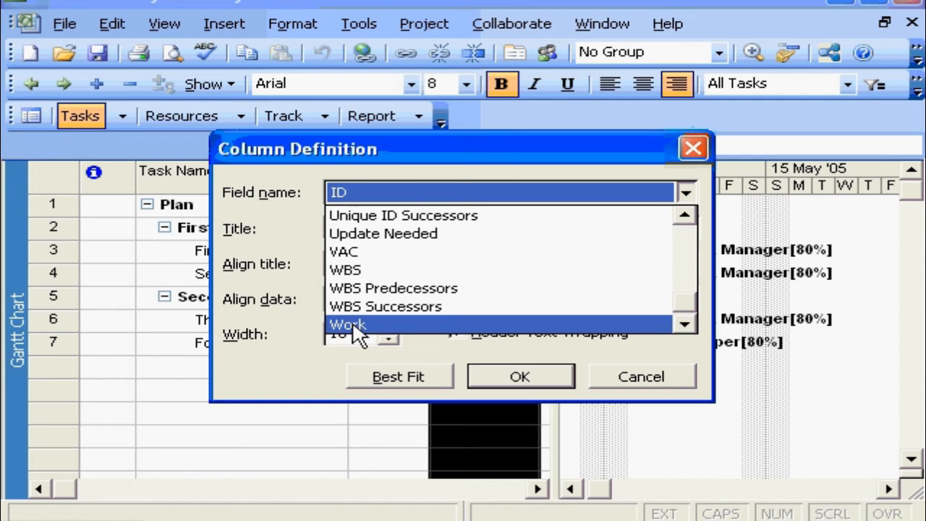
left_click(353, 325)
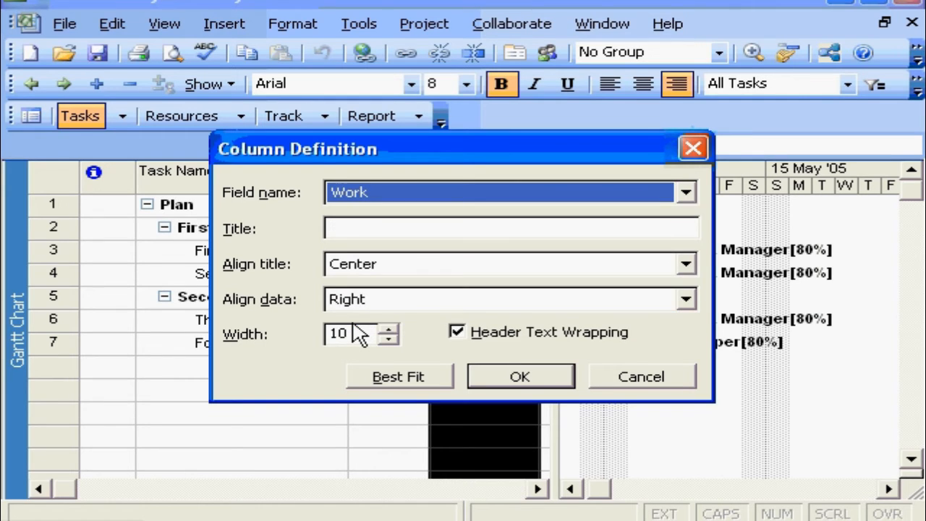
left_click(515, 376)
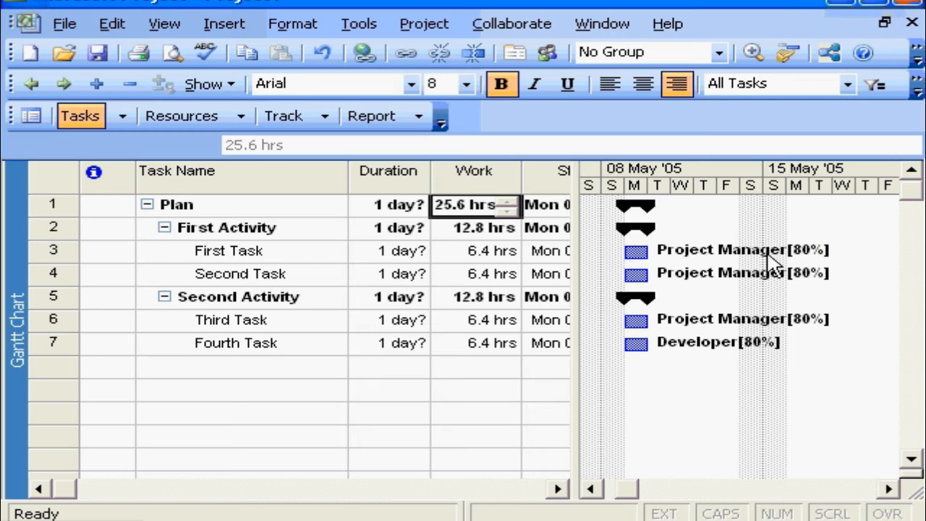
Step: Set First Task's work to 24 hours and widen the Duration column to fit its values
left_click(457, 251)
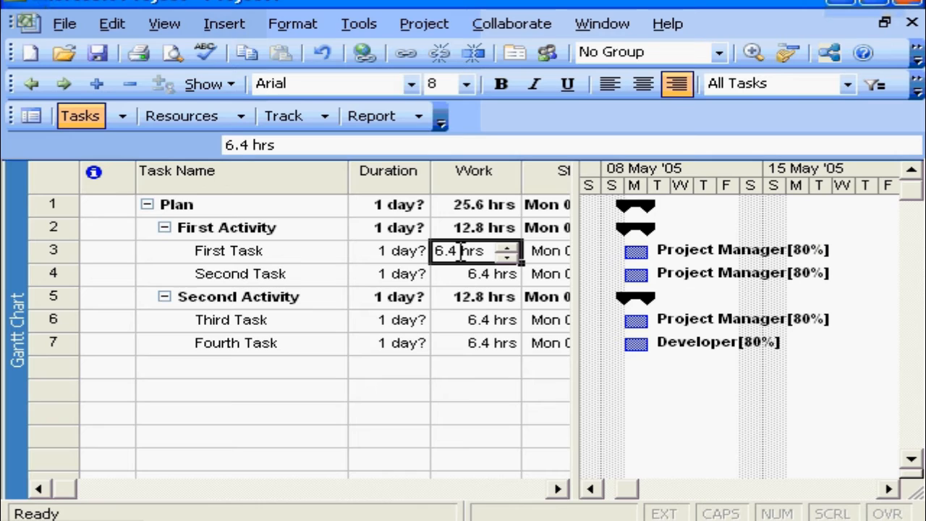
type("2")
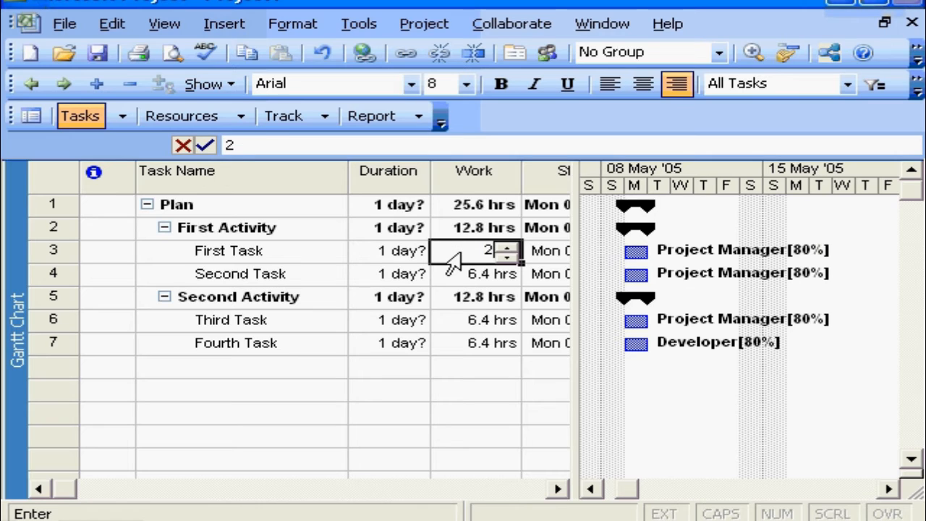
type("4")
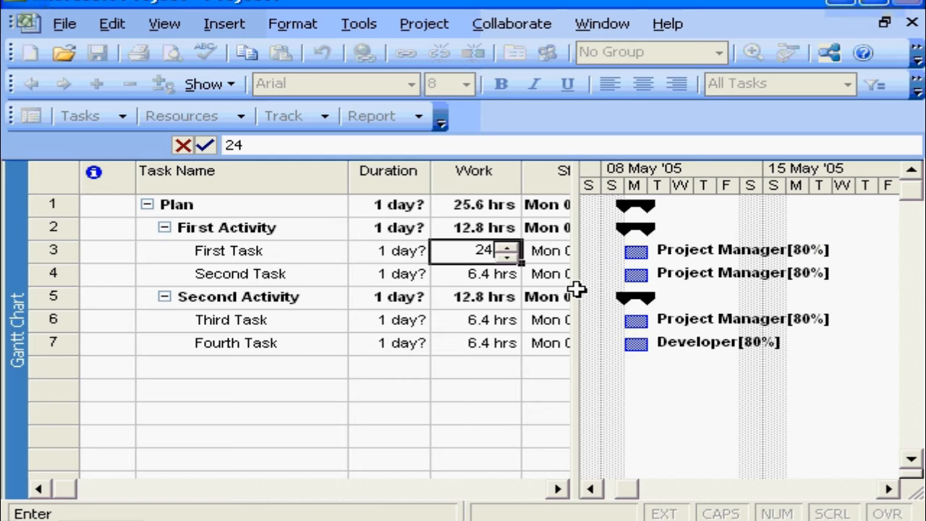
key("Return")
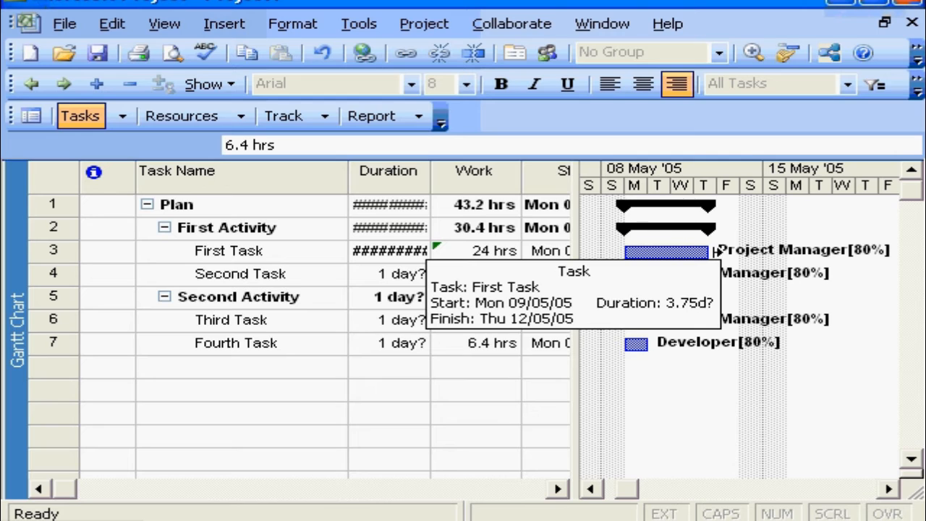
left_click_drag(716, 251, 716, 251)
Step: Set the work of Second Task to 30 hours
left_click(470, 275)
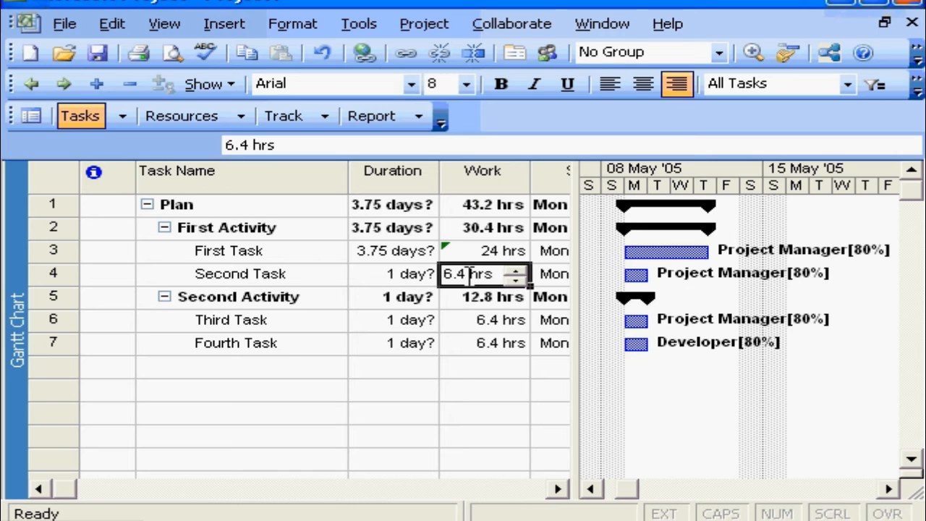
left_click_drag(466, 275, 440, 283)
type("4")
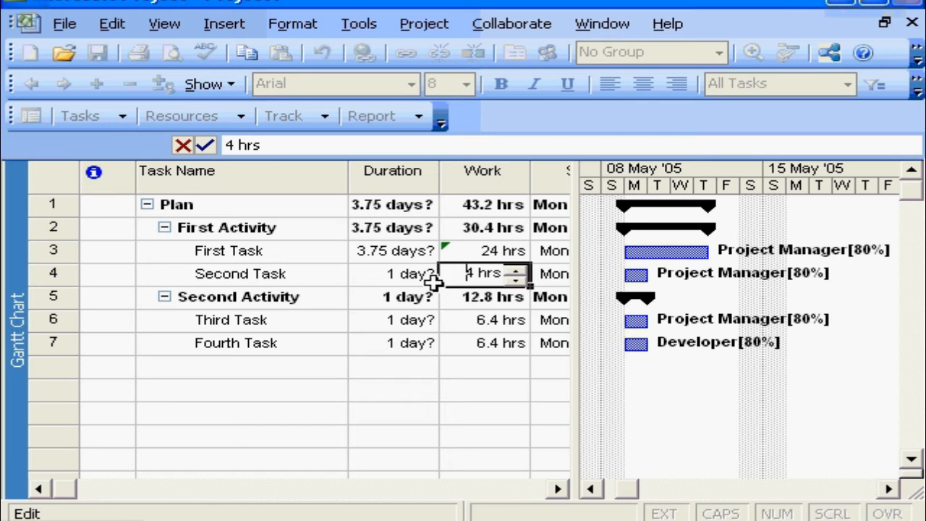
Step: Set the work of Third Task to 45 hours and the work of Fourth Task to 36 hours
left_click(445, 319)
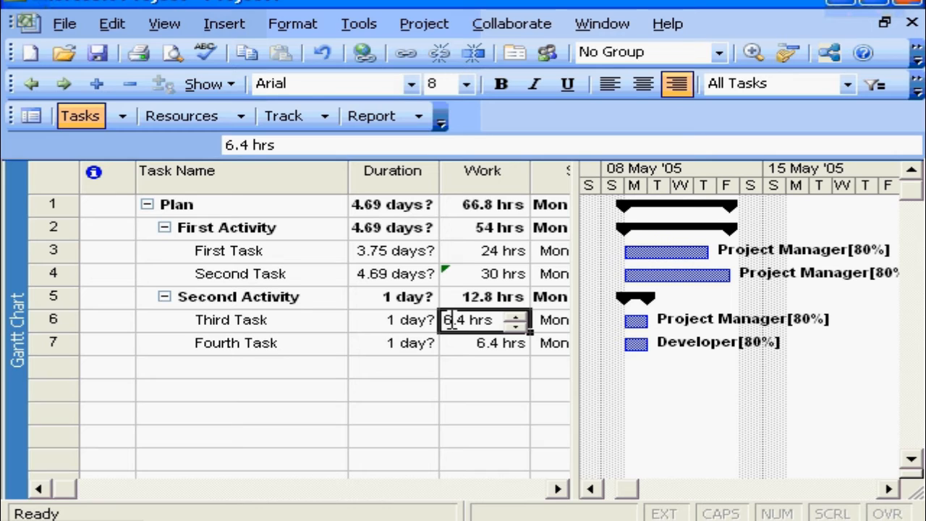
type("45")
left_click(457, 341)
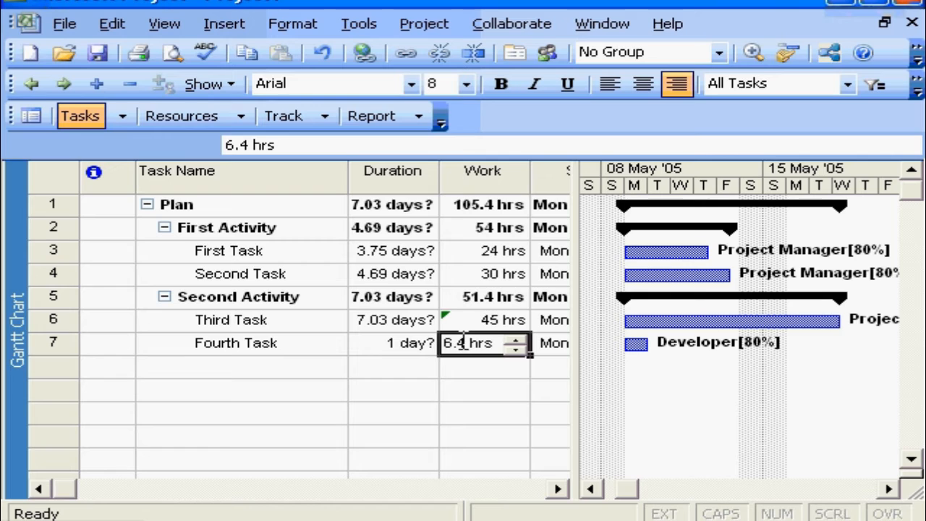
type("36")
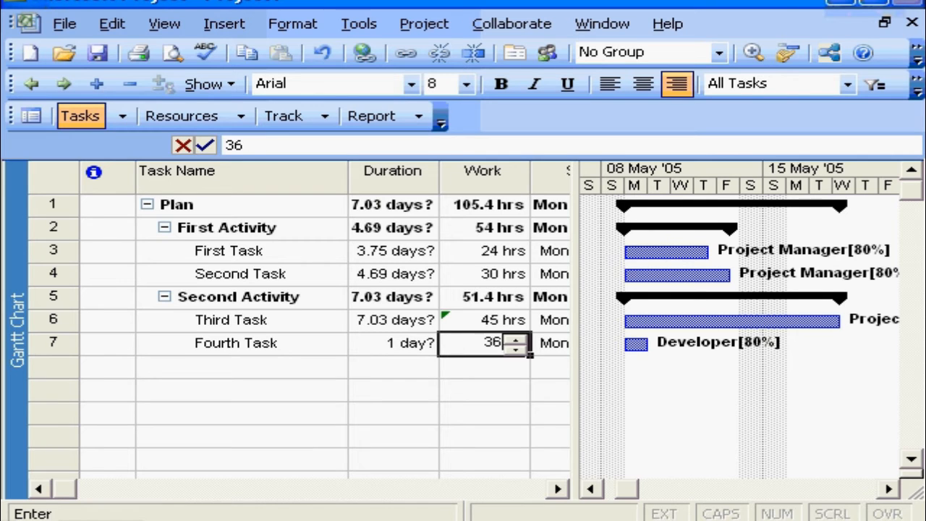
key("Return")
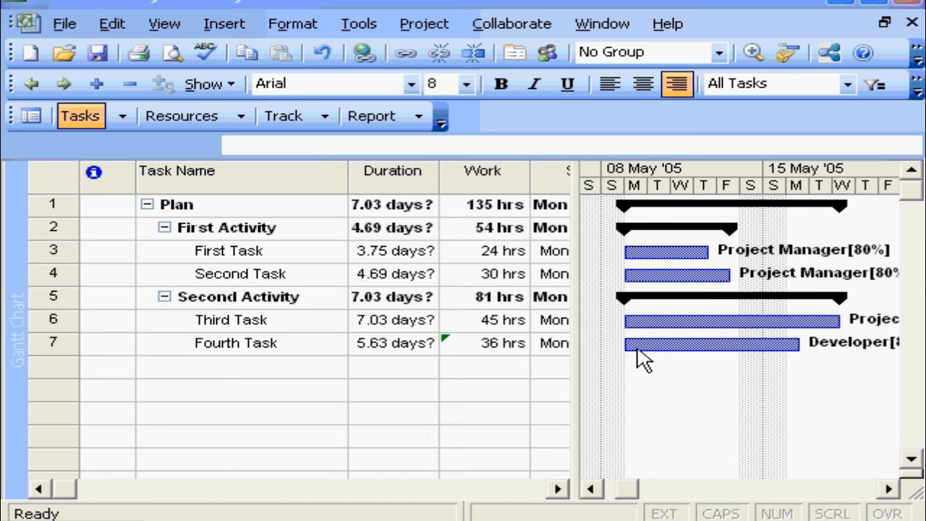
Step: Switch to the Resource Usage view and examine Project Manager's daily work from the week of 08 May '05
left_click(164, 23)
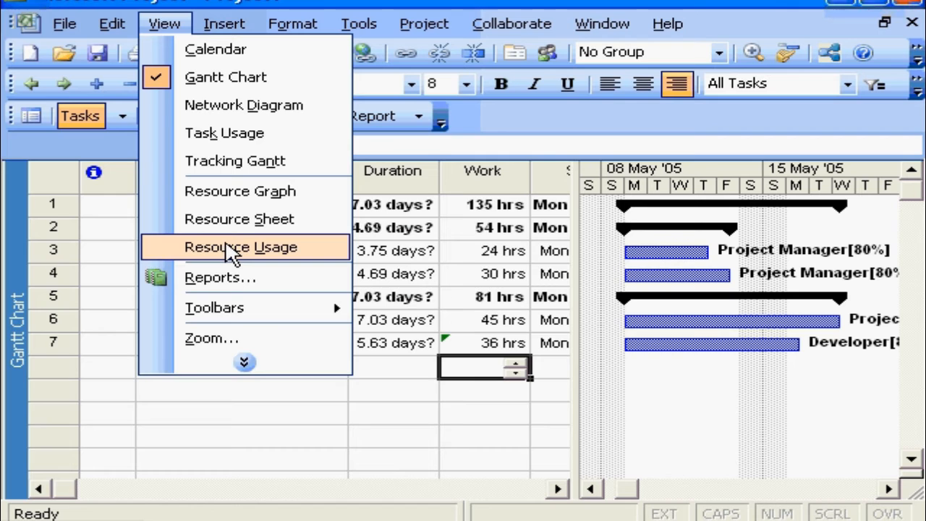
left_click(230, 250)
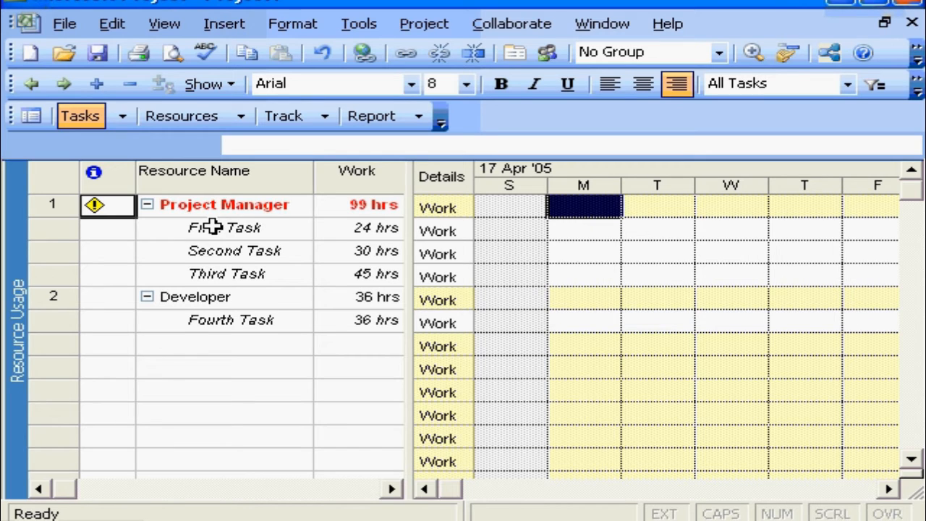
left_click(223, 206)
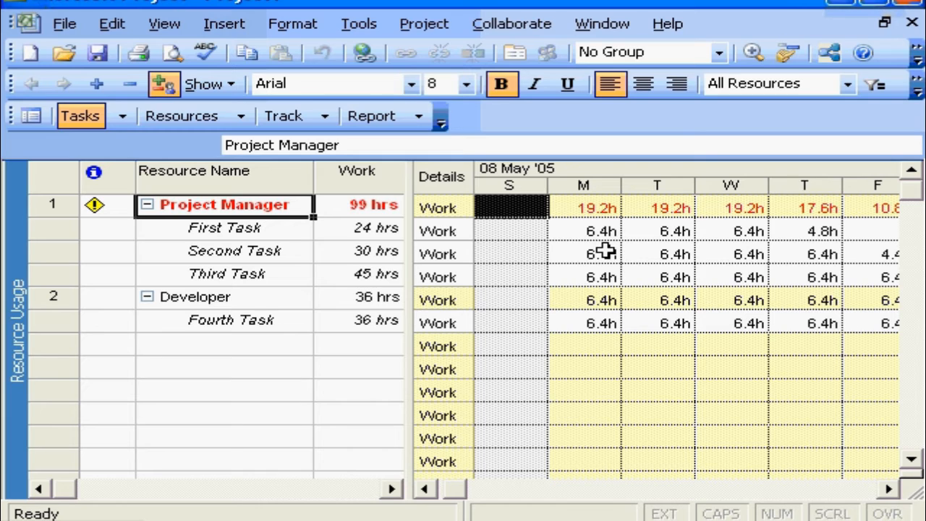
Step: Return to the Gantt Chart view and level resources manually for the entire project on a day-by-day basis
left_click(164, 24)
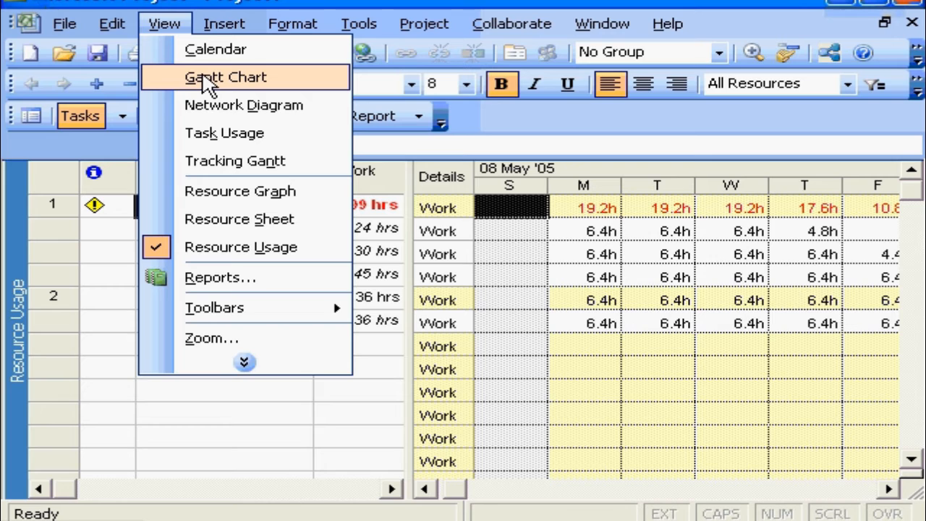
left_click(209, 77)
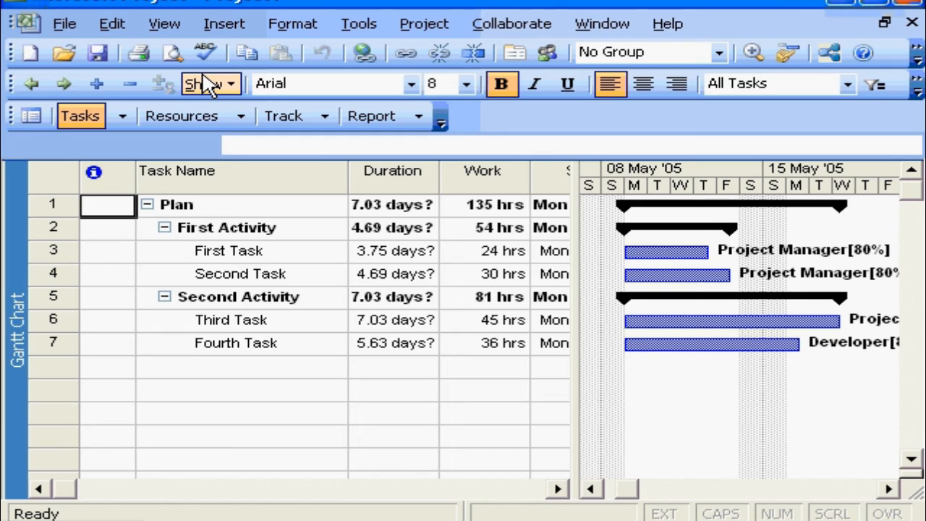
left_click(345, 30)
left_click(406, 172)
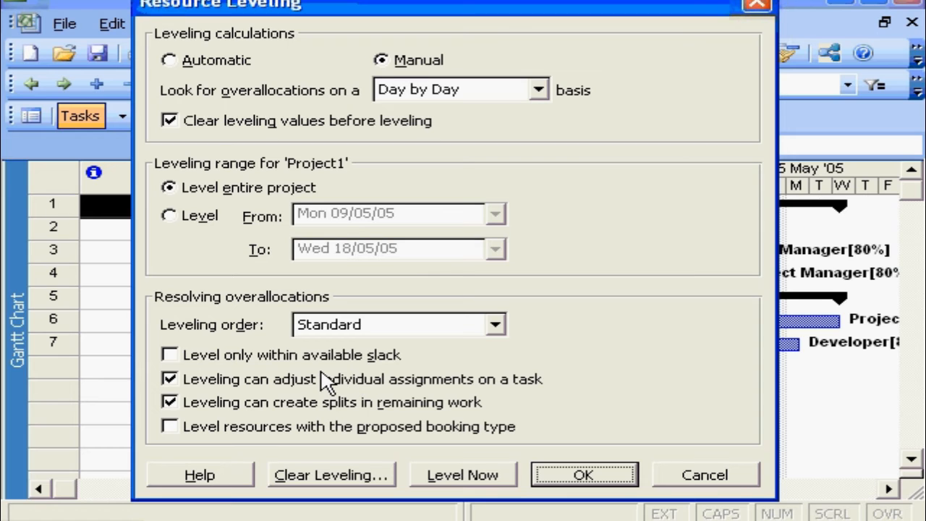
left_click(456, 474)
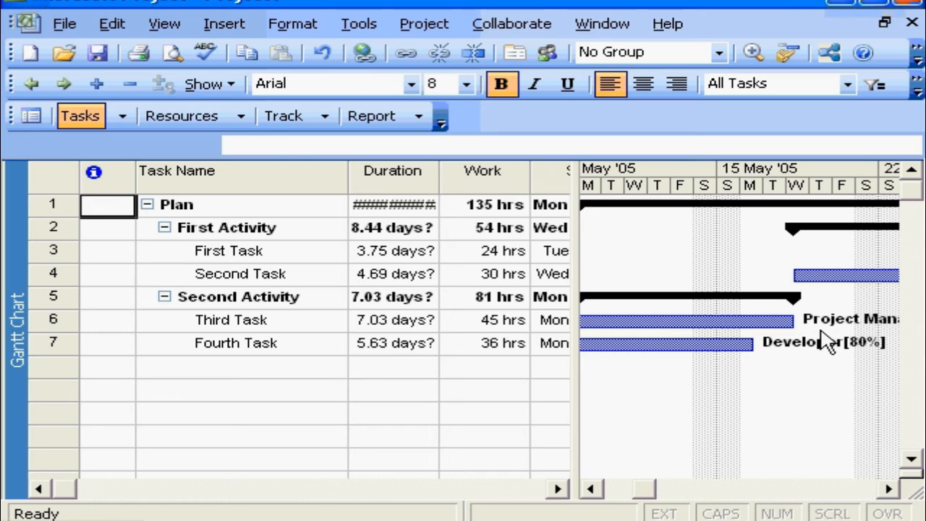
Step: Examine the leveled task bars along the Gantt Chart timeline from 08 May '05 onward
left_click(888, 489)
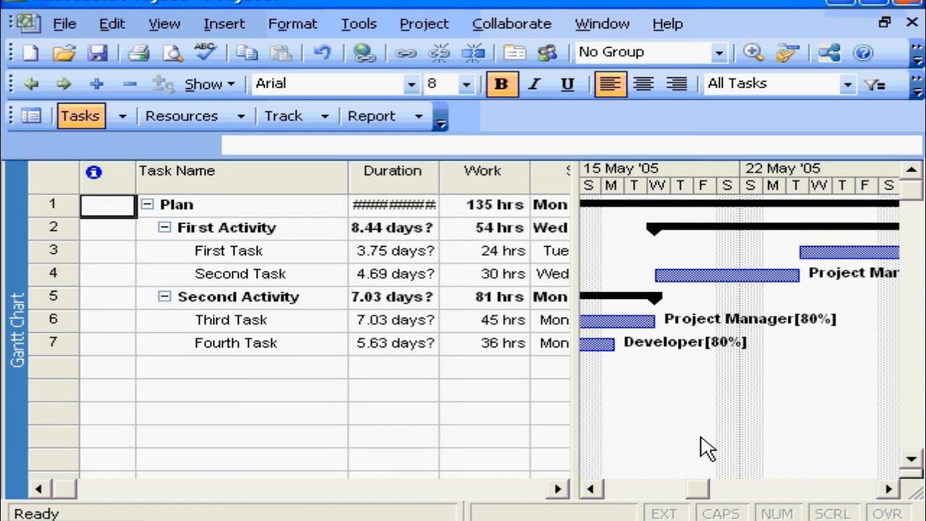
left_click(587, 491)
left_click(588, 491)
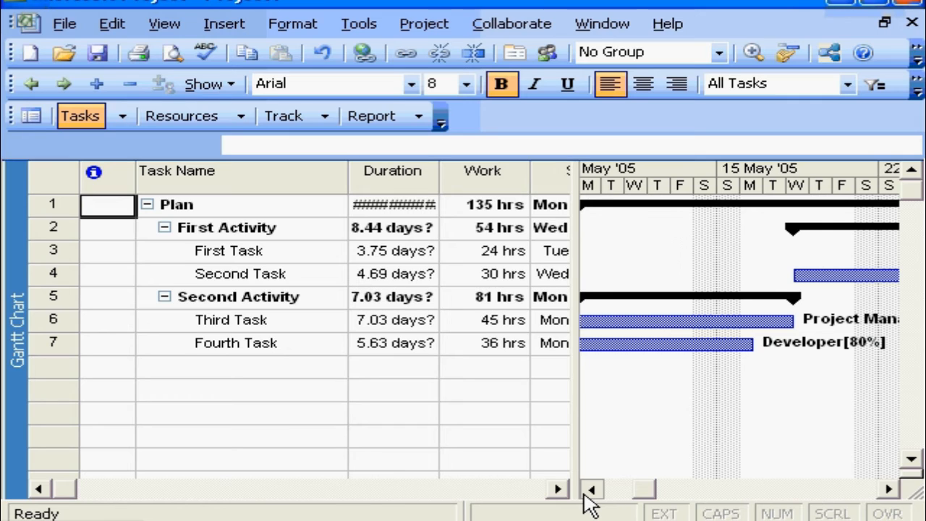
left_click(591, 492)
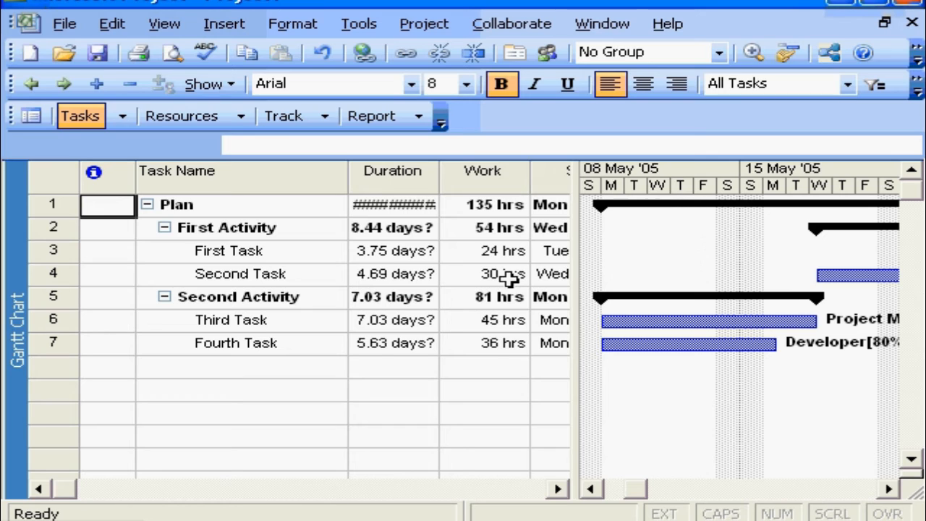
left_click(888, 488)
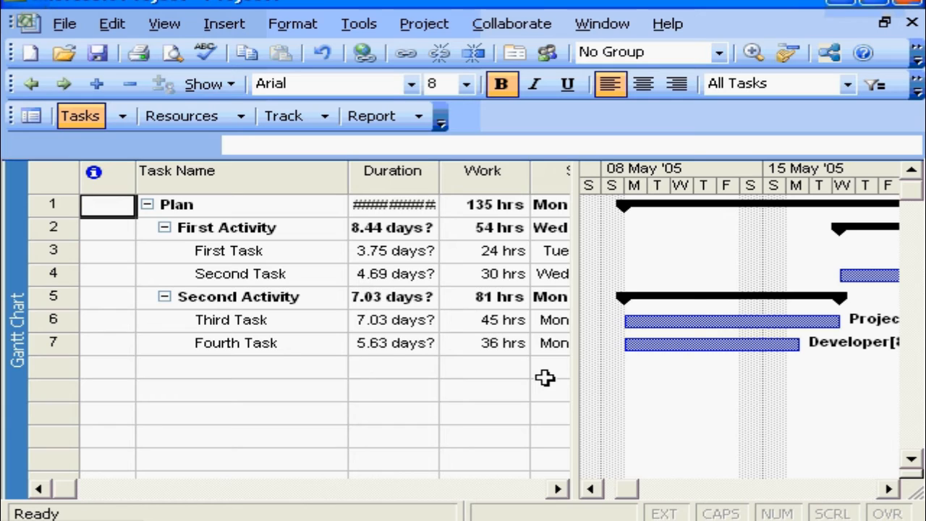
Step: Check the daily work of Project Manager and Developer in the Resource Usage view
left_click(164, 24)
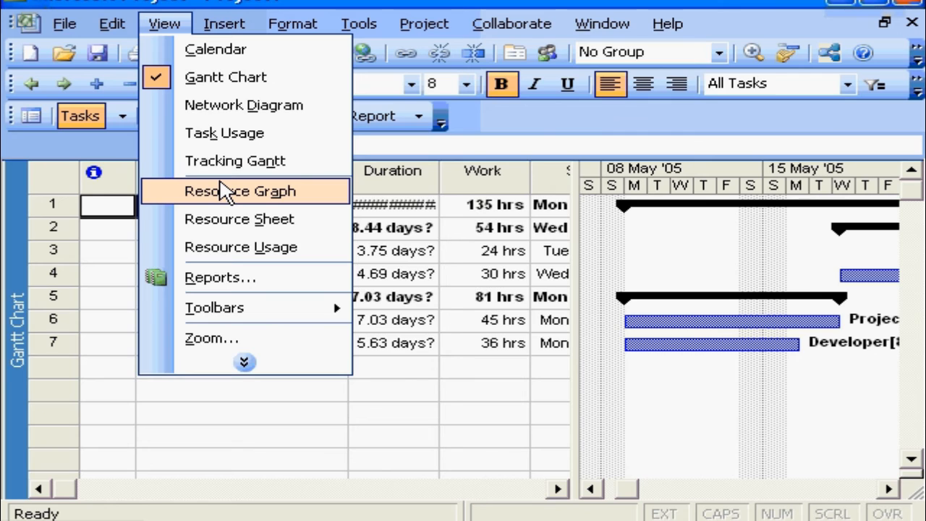
left_click(241, 246)
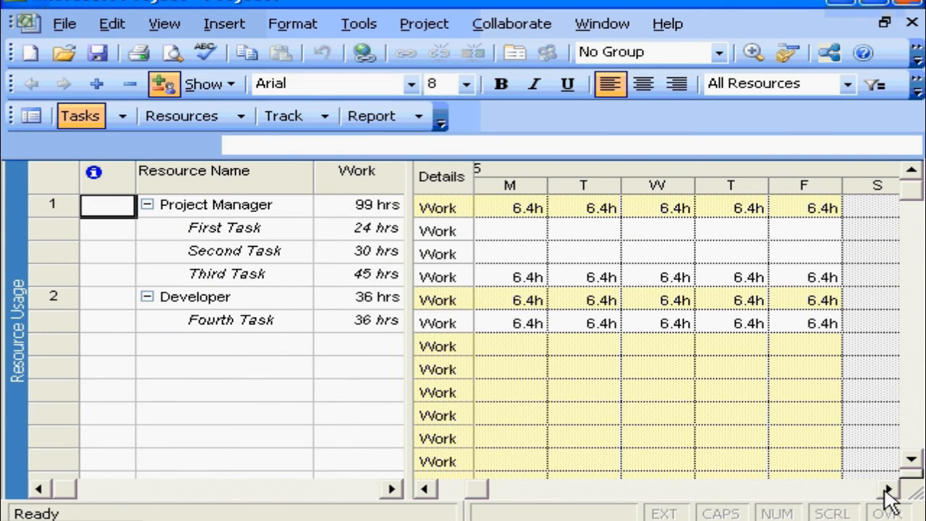
left_click(888, 492)
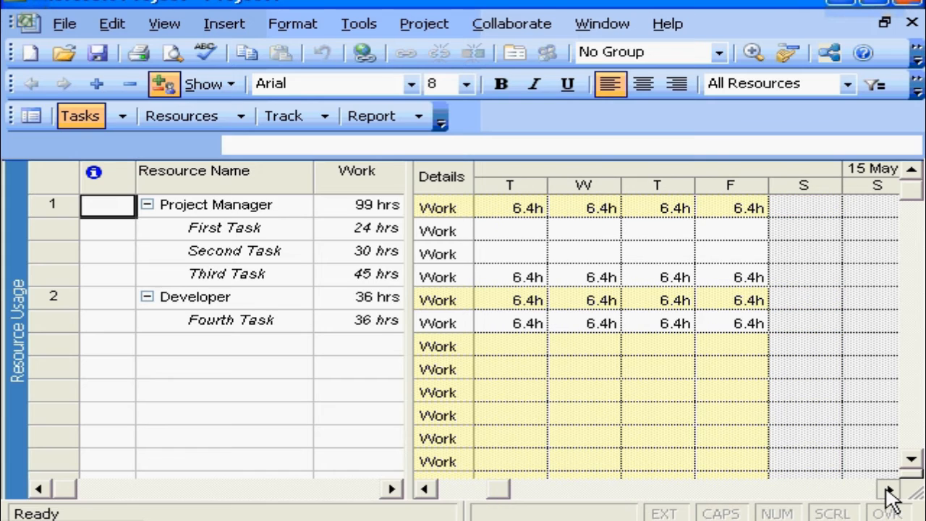
left_click(888, 491)
left_click(888, 492)
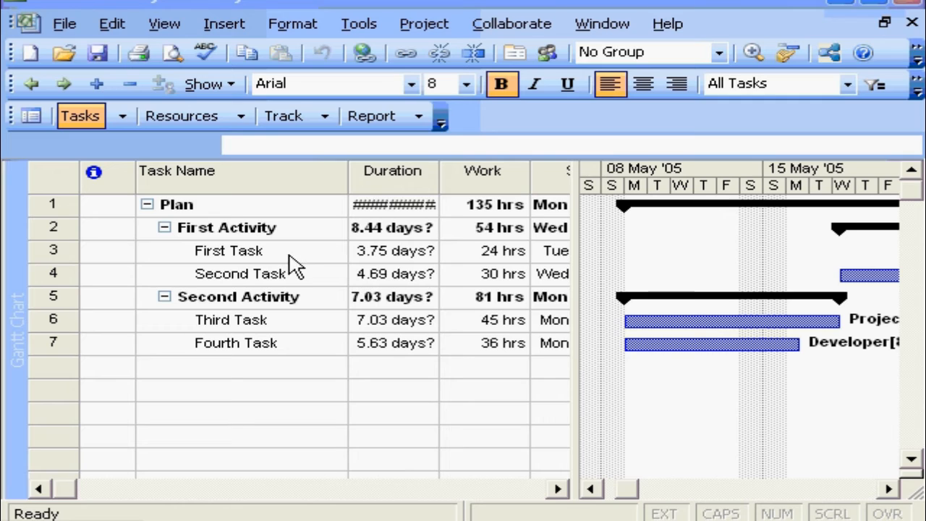
Step: In the Gantt Chart task table, link First Task to Second Task as its predecessor
left_click(207, 253)
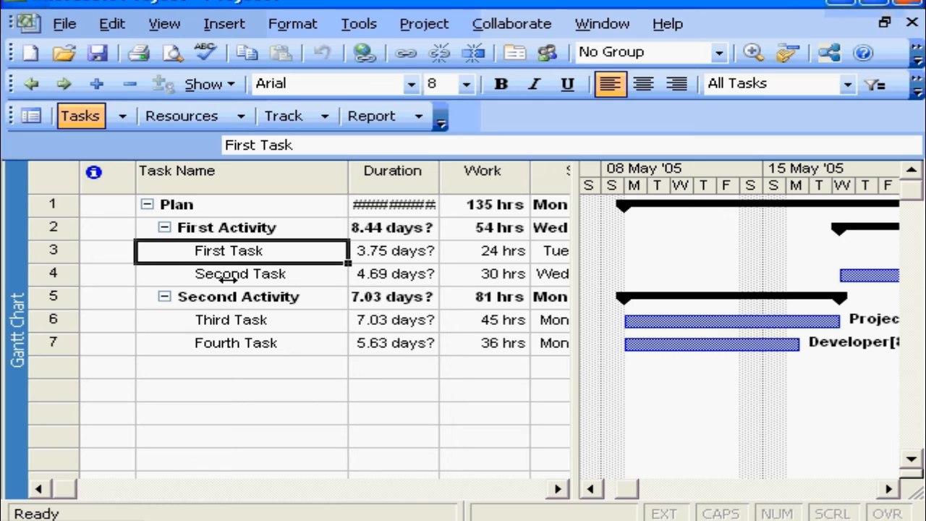
left_click(222, 277, "shift")
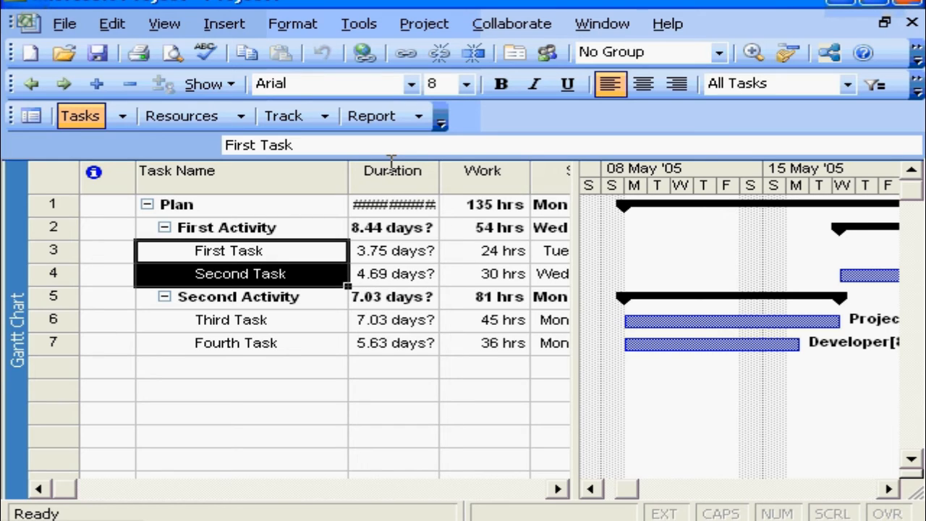
left_click(406, 62)
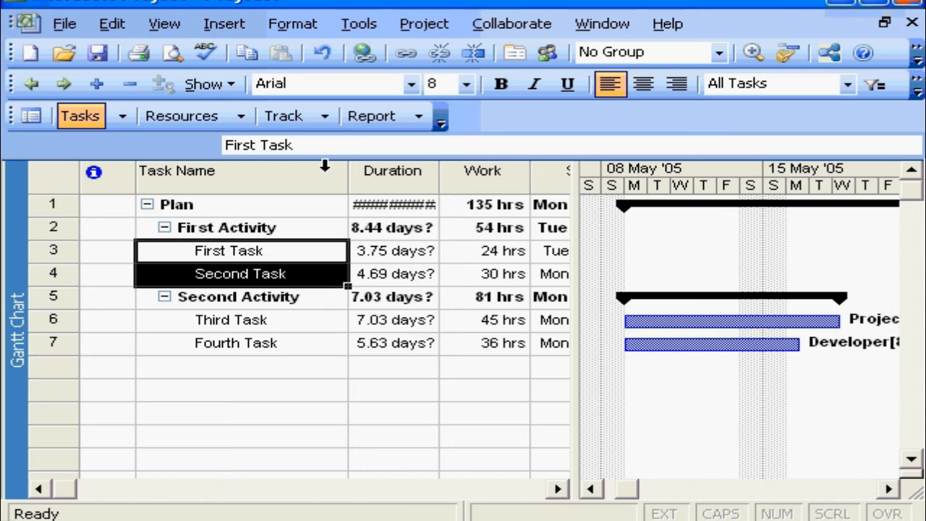
Step: Link Third Task and Fourth Task to Second Task as its successors
left_click(274, 278)
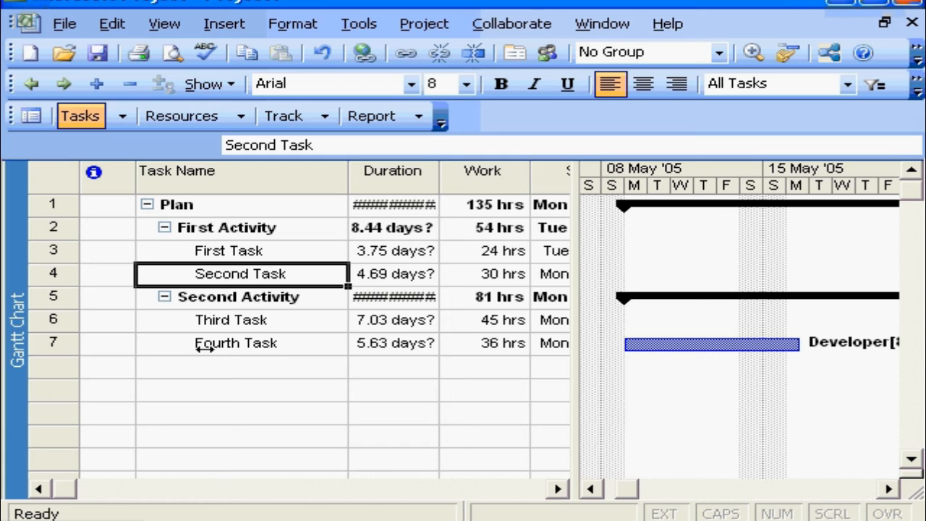
left_click(205, 344, "ctrl")
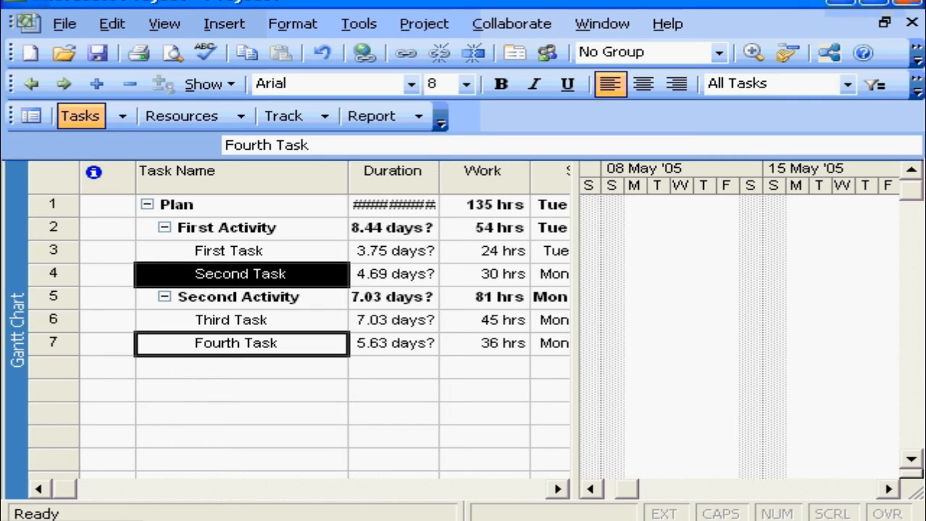
left_click(888, 489)
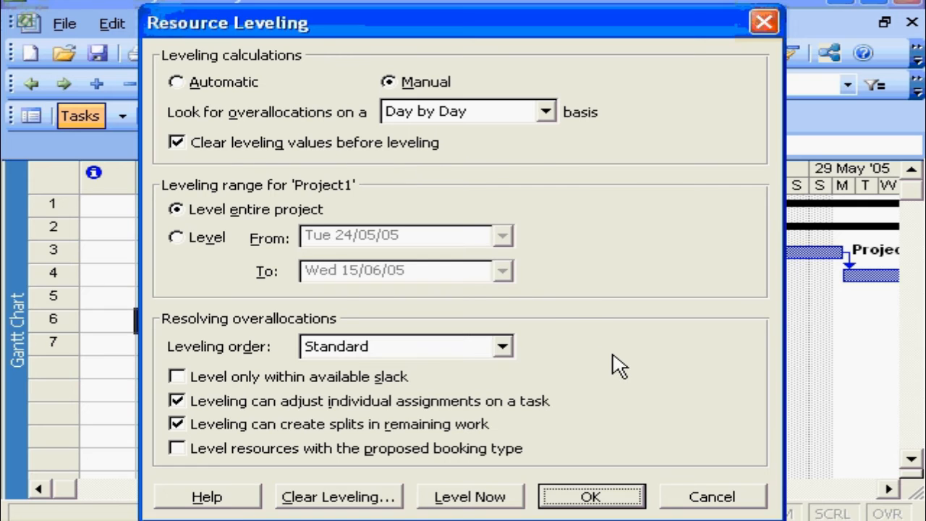
Step: Level the resources of the entire project again and examine the linked, rescheduled task bars
left_click(467, 495)
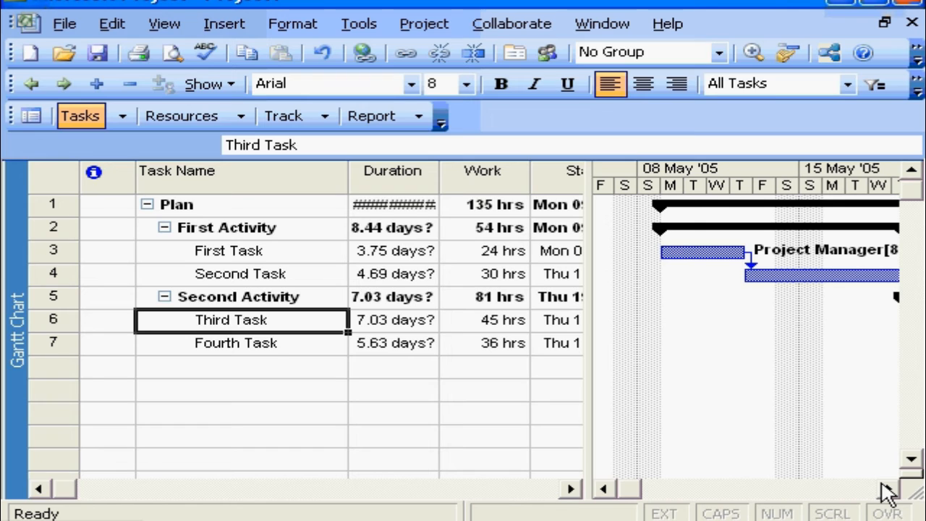
left_click(883, 486)
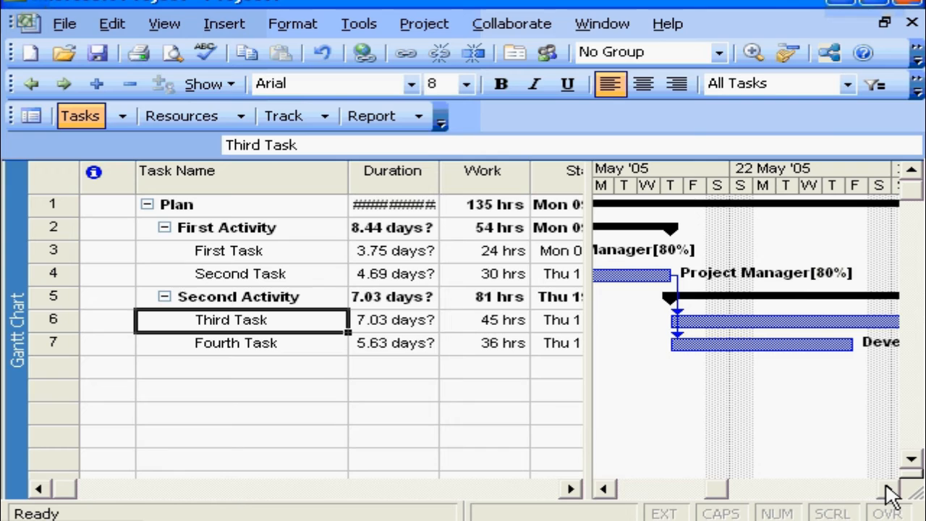
left_click(885, 487)
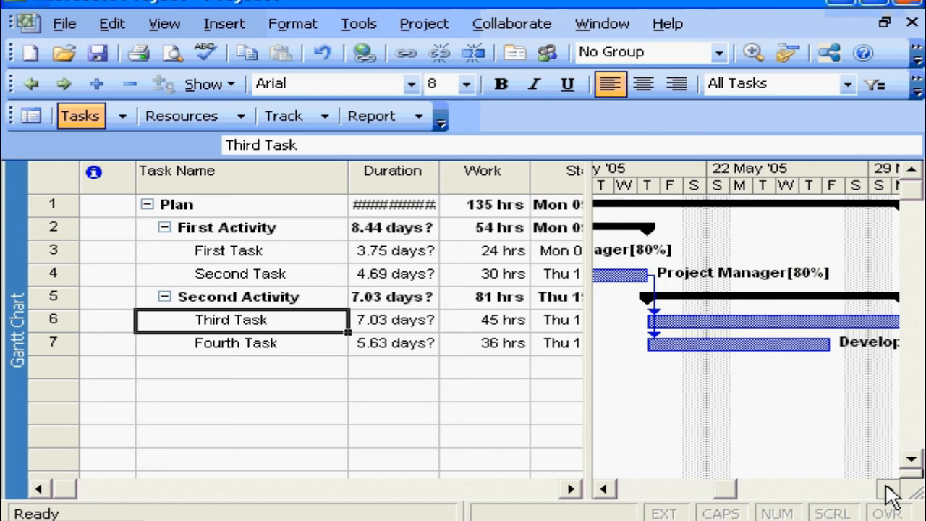
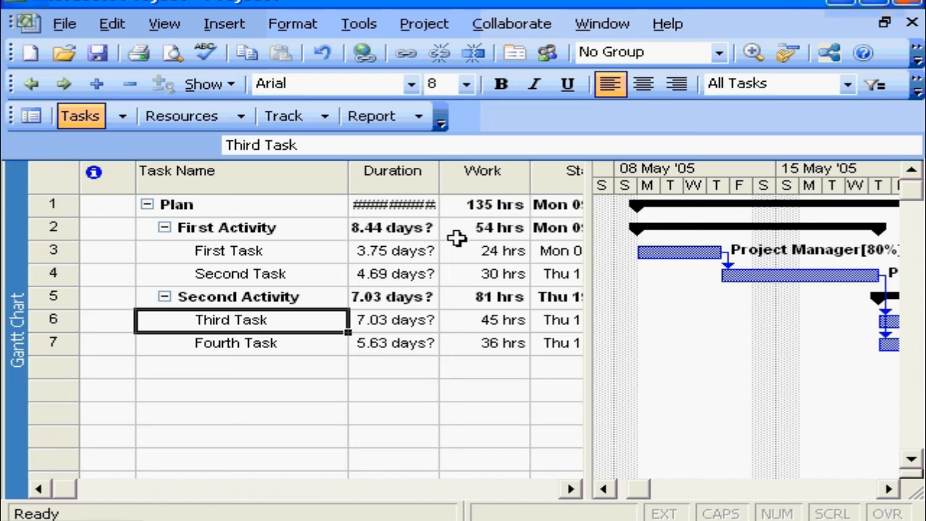
Step: Save a baseline for the entire project
left_click(483, 343)
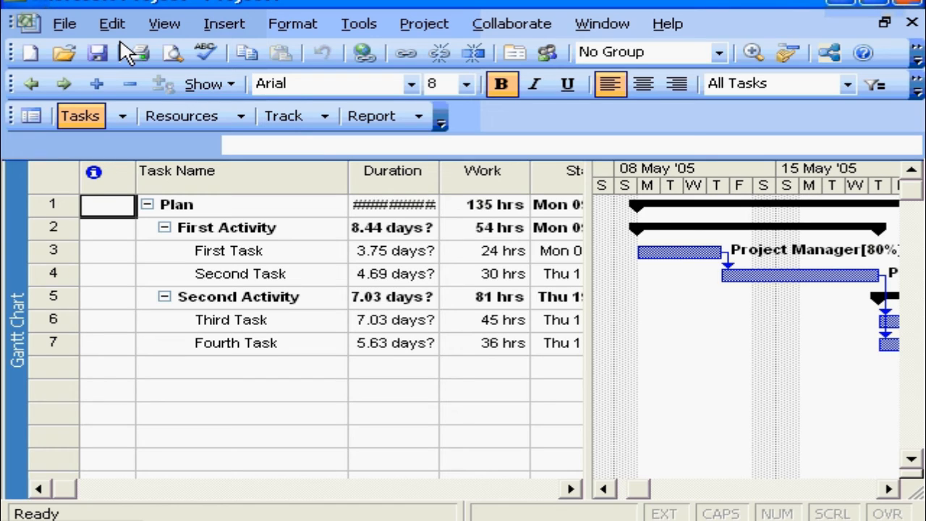
left_click(362, 26)
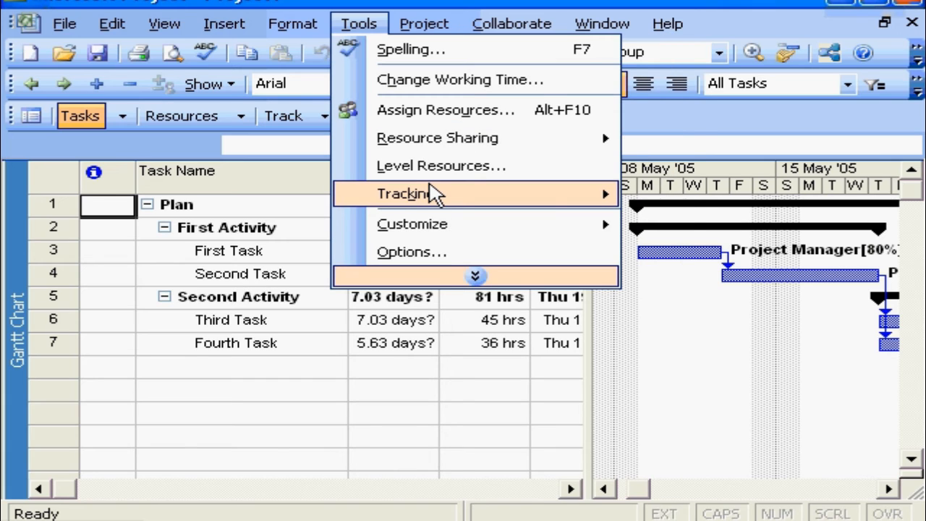
left_click(712, 320)
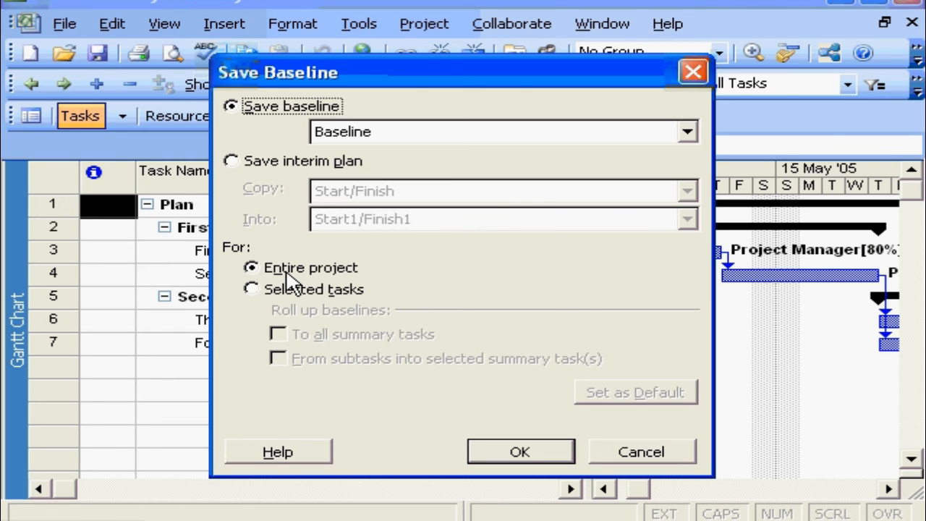
left_click(520, 451)
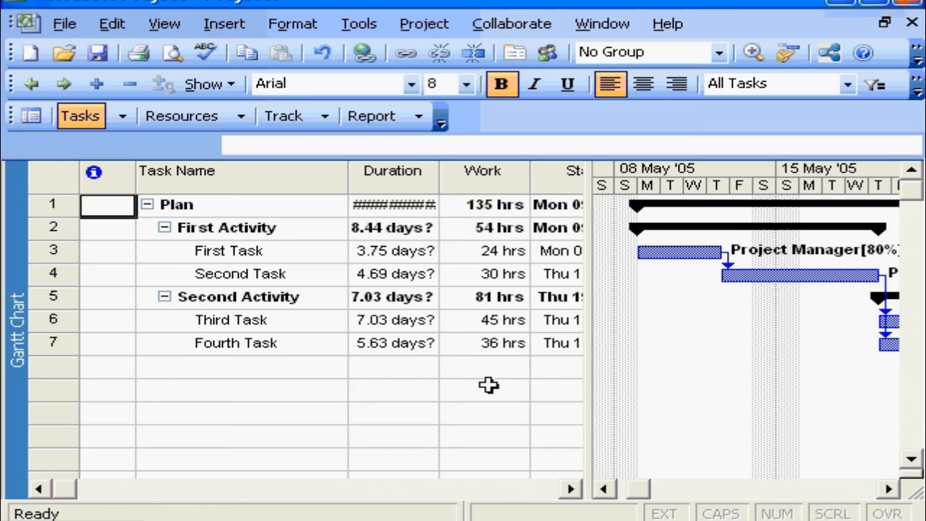
Step: Unlink Fourth Task from its predecessor, Second Task
left_click(217, 343)
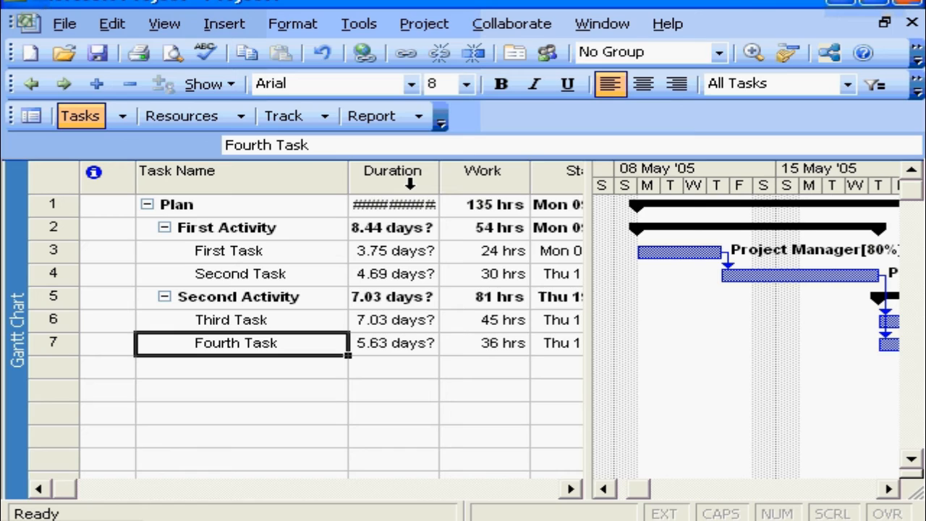
left_click(443, 62)
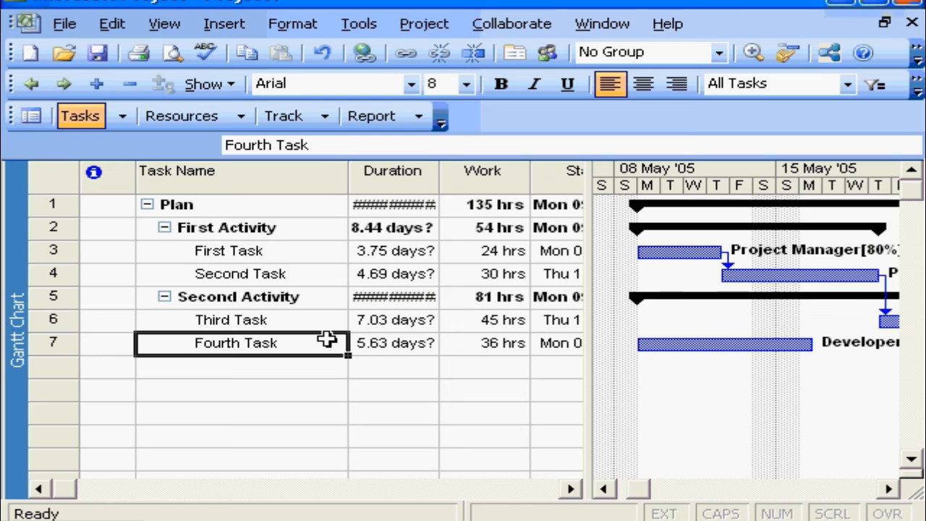
Step: Link Third Task and Fourth Task so that Fourth Task follows Third Task
left_click_drag(327, 340, 327, 319)
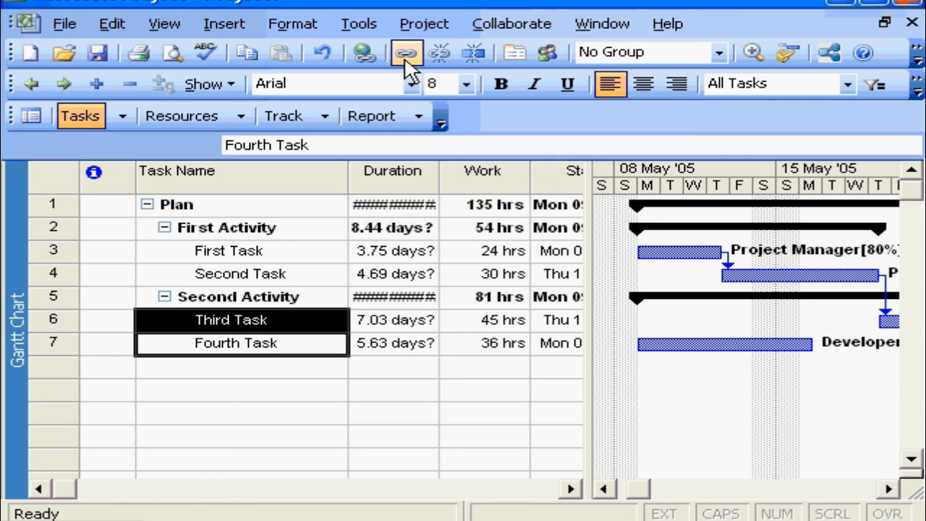
left_click(405, 56)
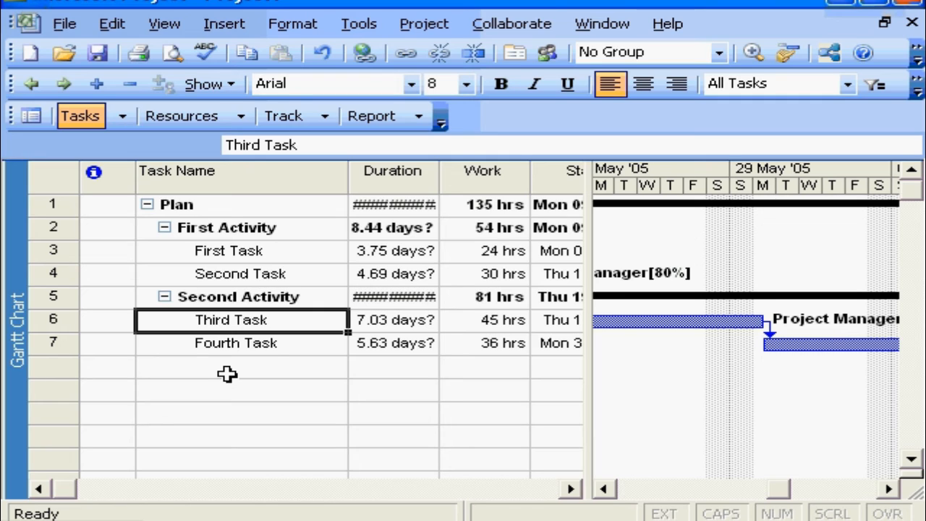
Step: Insert a new task named "This is an added task" between Third Task and Fourth Task
left_click(48, 343)
key("Insert")
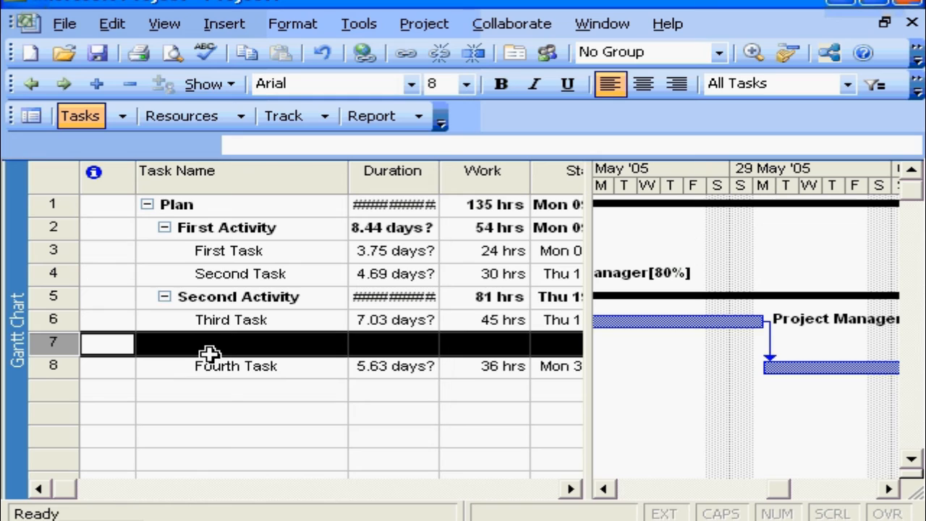
type("Tis")
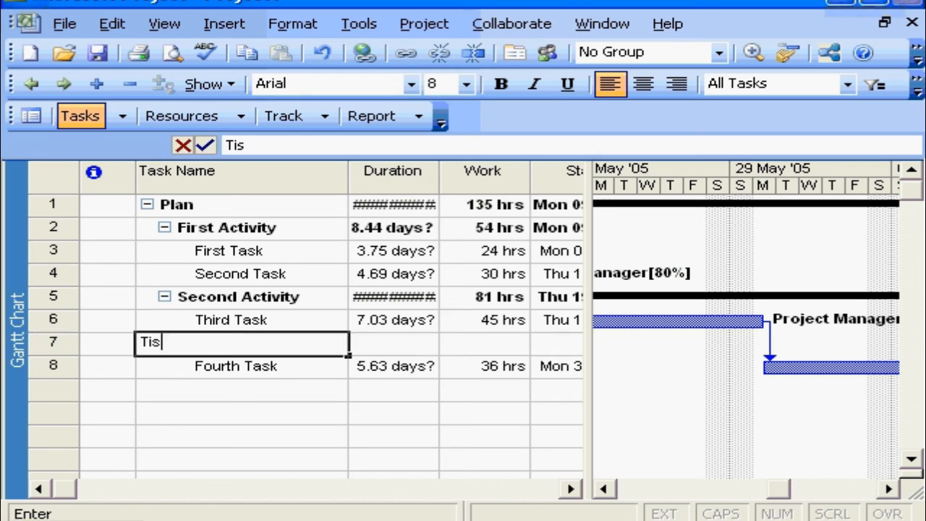
key("BackSpace")
key("BackSpace")
type("his is an added task")
key("Return")
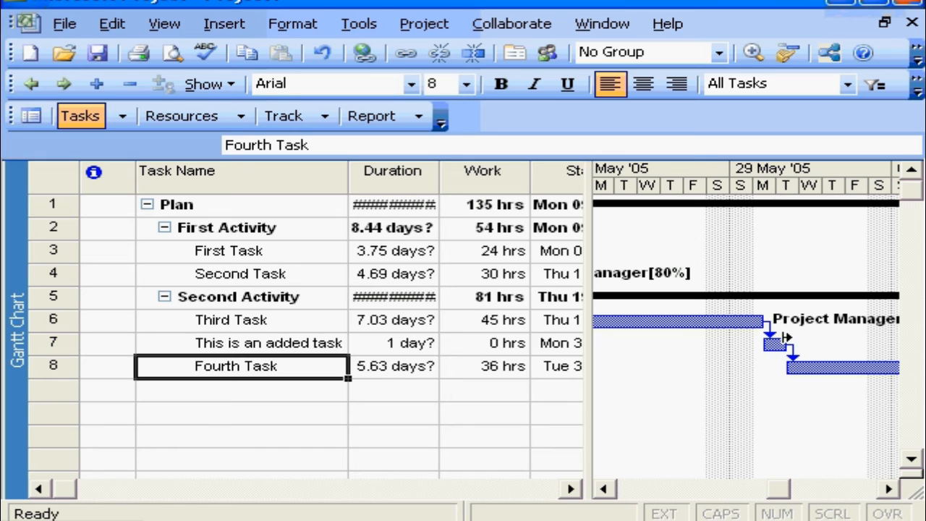
Step: Delete the entire row of the task "This is an added task"
left_click(285, 348)
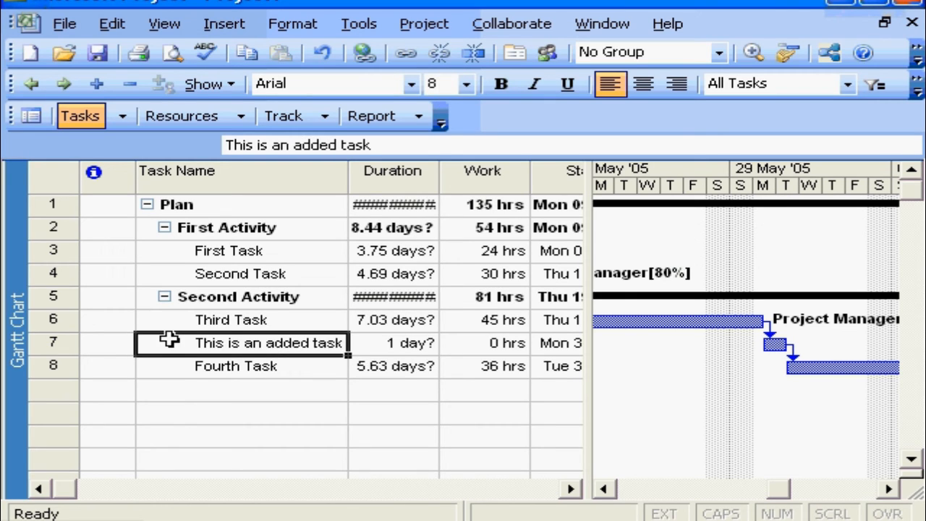
left_click(51, 341)
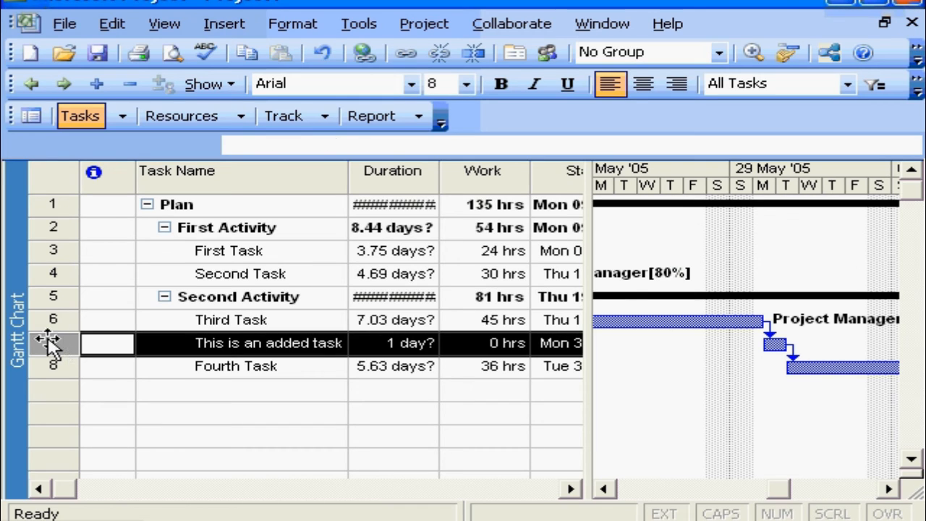
key("Delete")
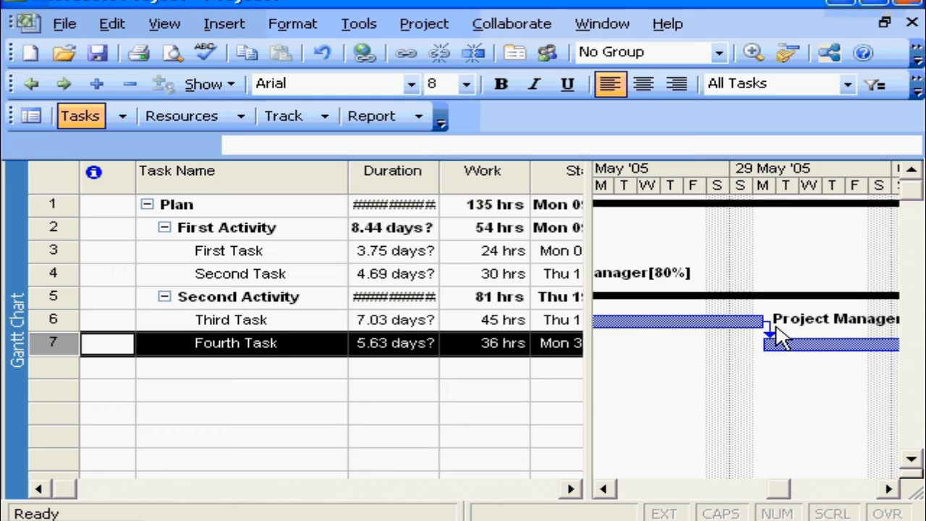
Step: Open the task information for Fourth Task and rename it as "Fourth Task Modified"
left_click(217, 344)
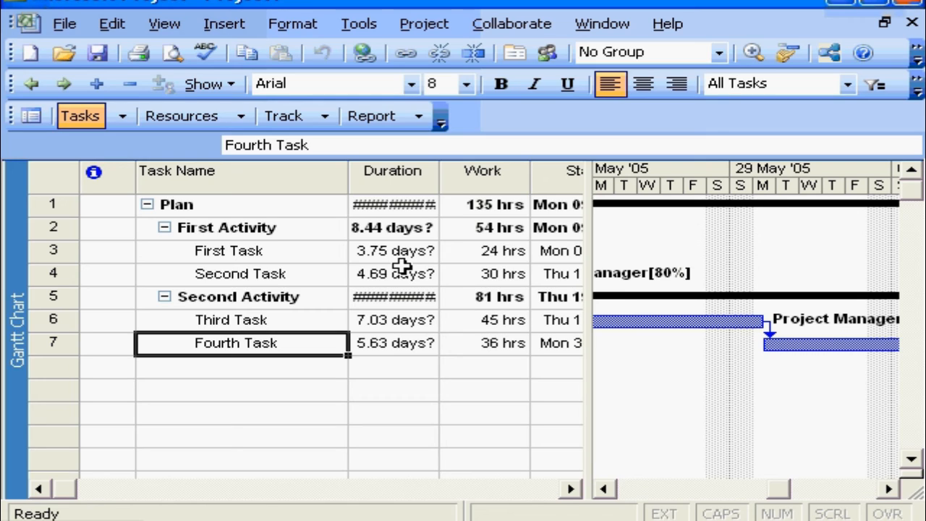
double_click(207, 343)
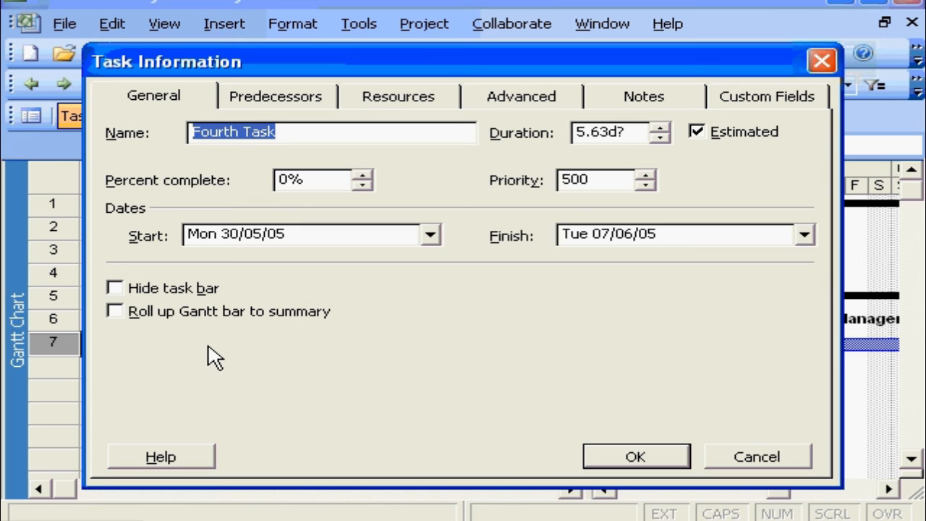
left_click(284, 133)
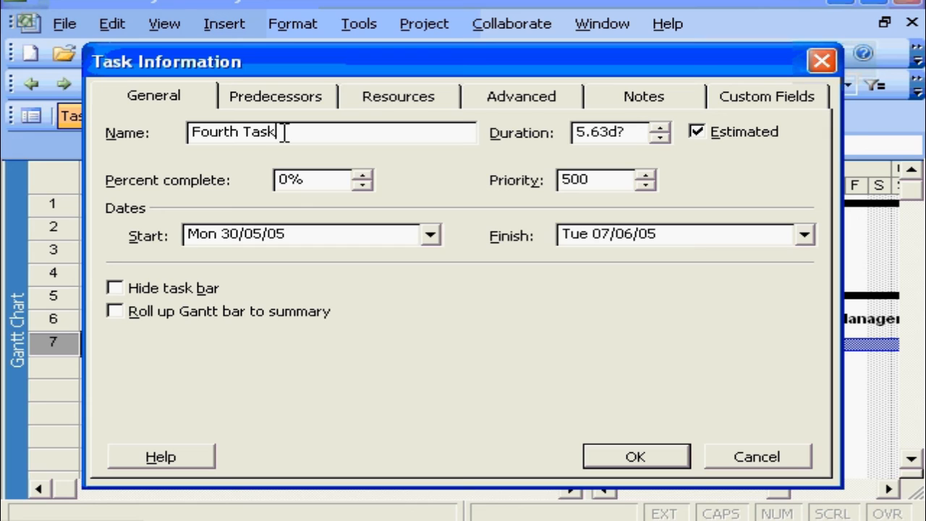
type("Modified")
Step: Review the task's predecessors, its advanced settings and the available task types
left_click(275, 96)
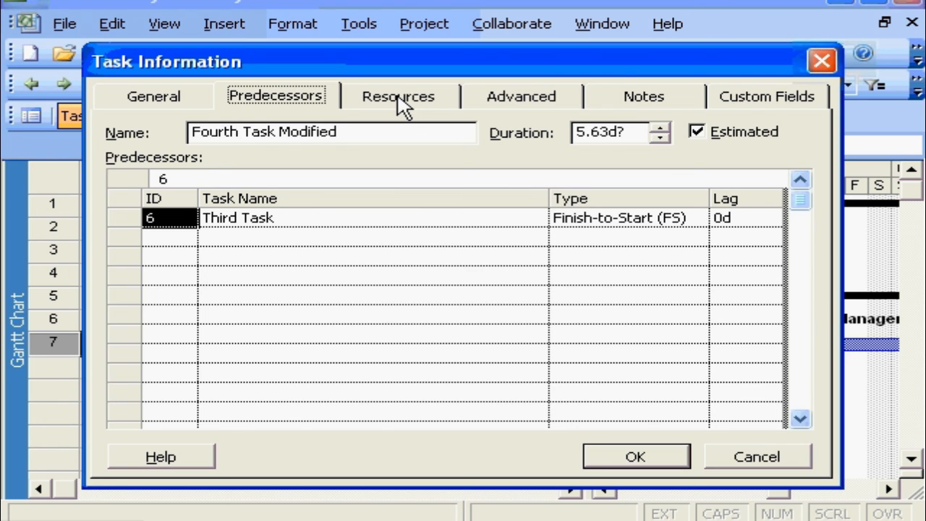
left_click(520, 105)
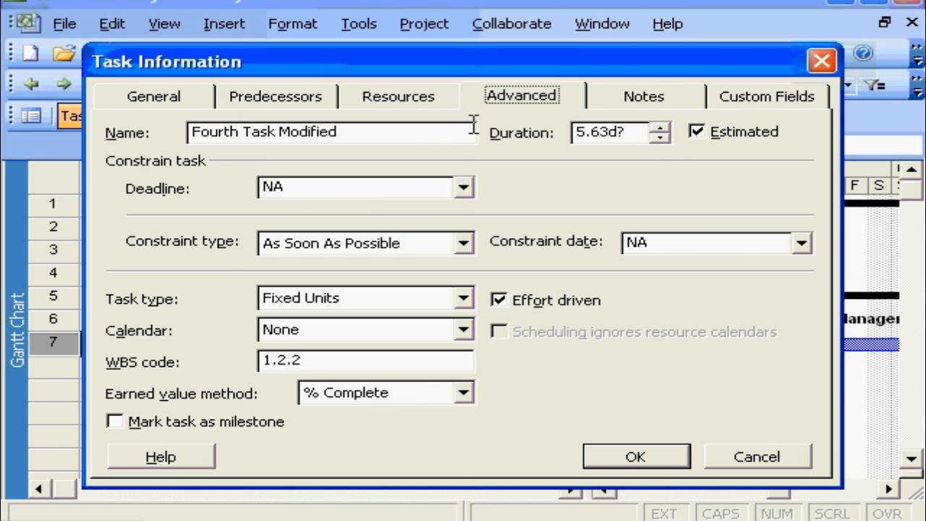
left_click(463, 299)
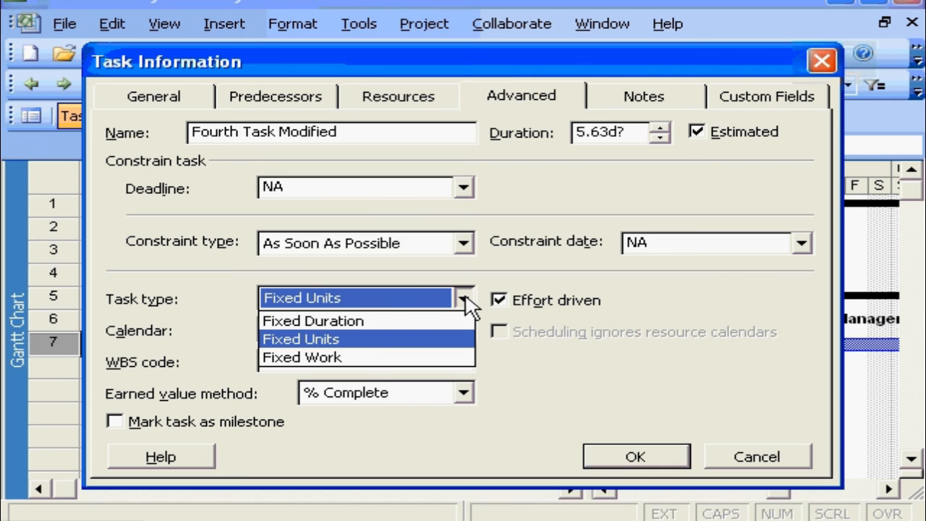
left_click(463, 297)
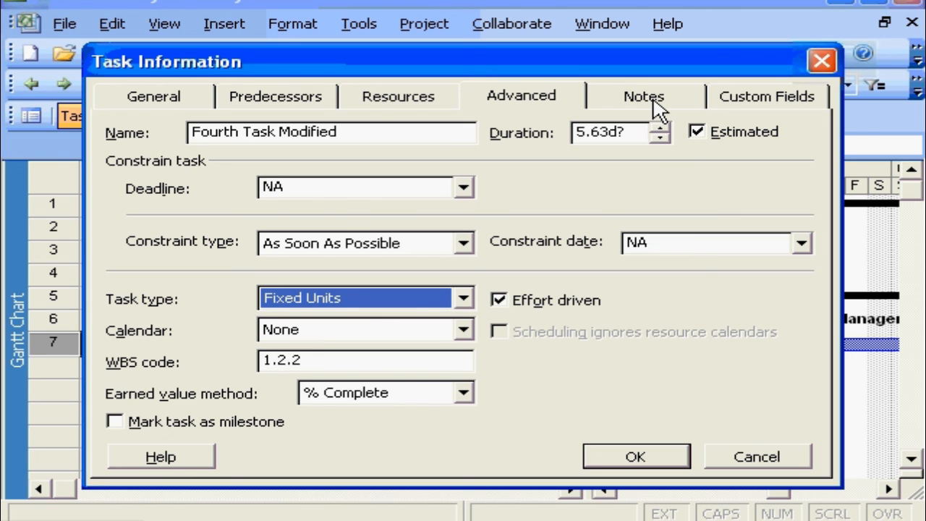
Step: Add the note "Additional information for this task" to Fourth Task Modified and check its note indicator
left_click(653, 103)
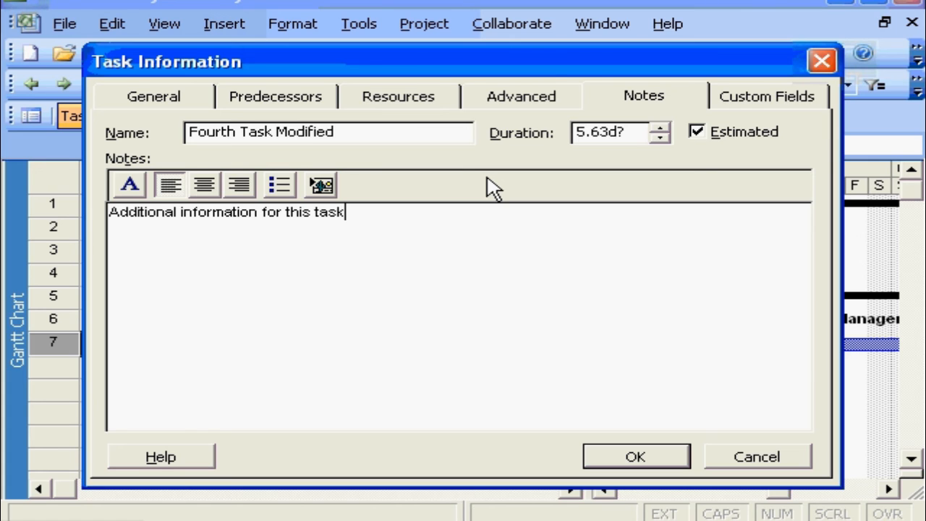
left_click(635, 456)
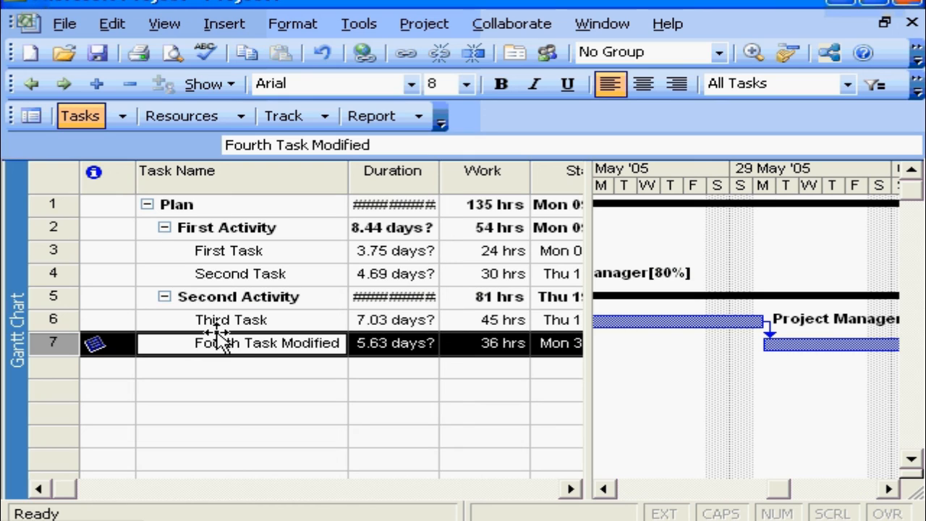
key("Up")
mouse_move(94, 348)
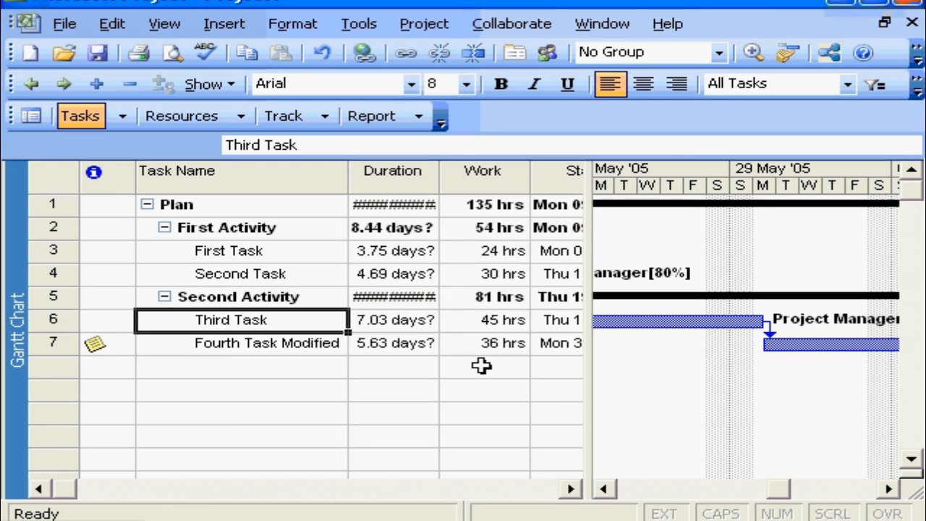
Step: Hide the Duration column in the task table
right_click(381, 172)
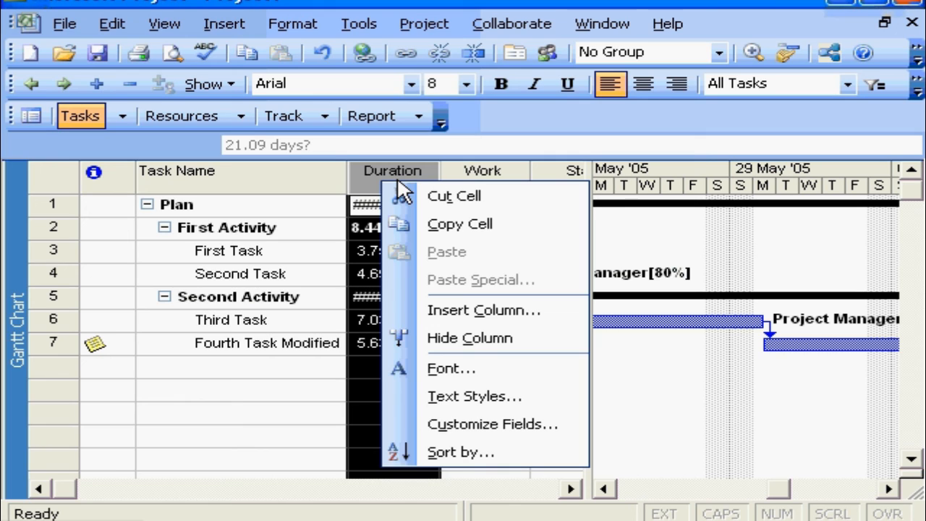
left_click(469, 337)
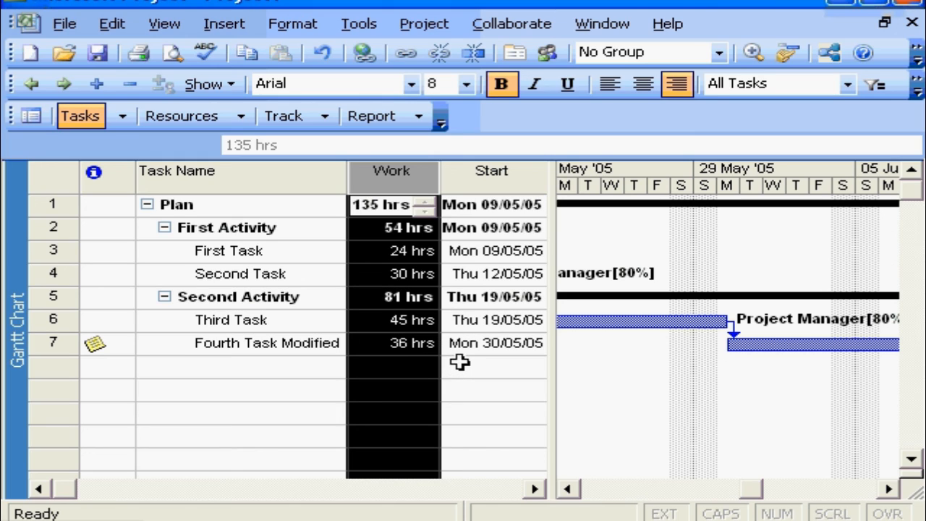
left_click(289, 342)
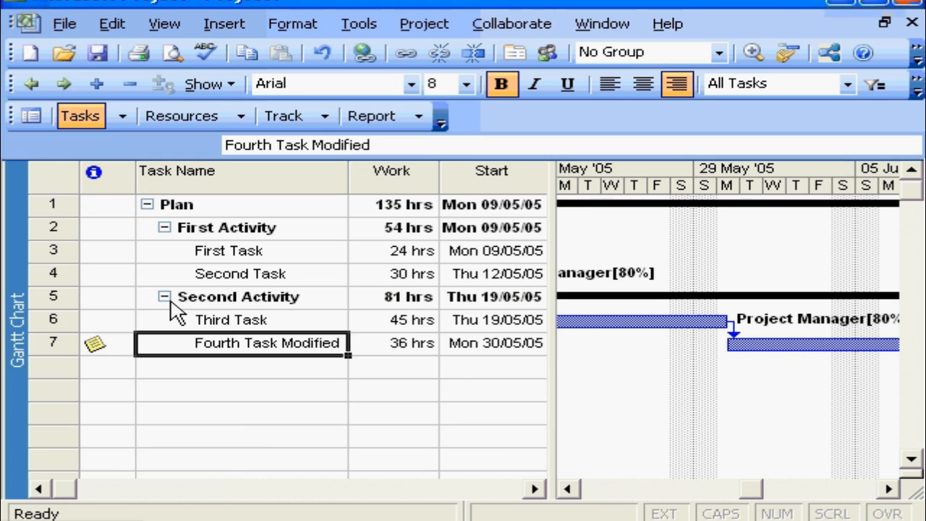
Step: Collapse the task outline to Outline Level 1 and expand it again to show all the tasks
left_click(226, 228)
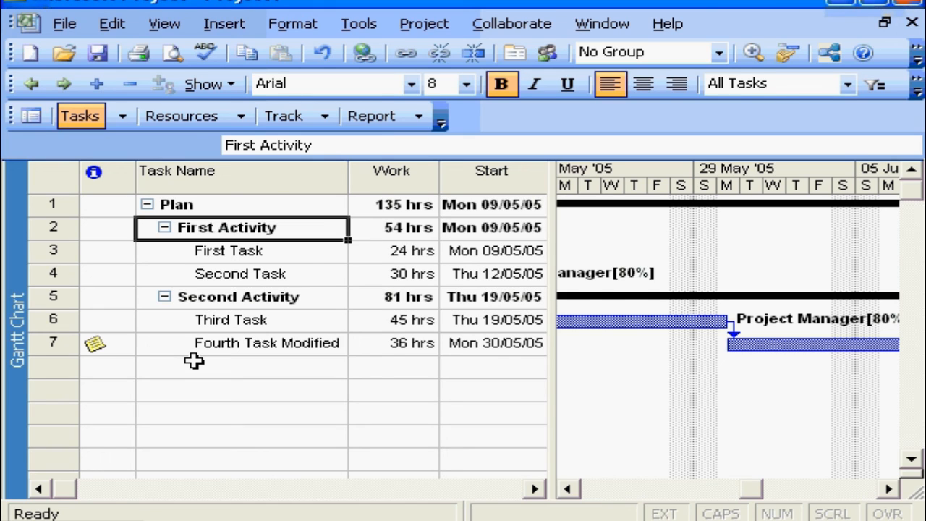
left_click(209, 84)
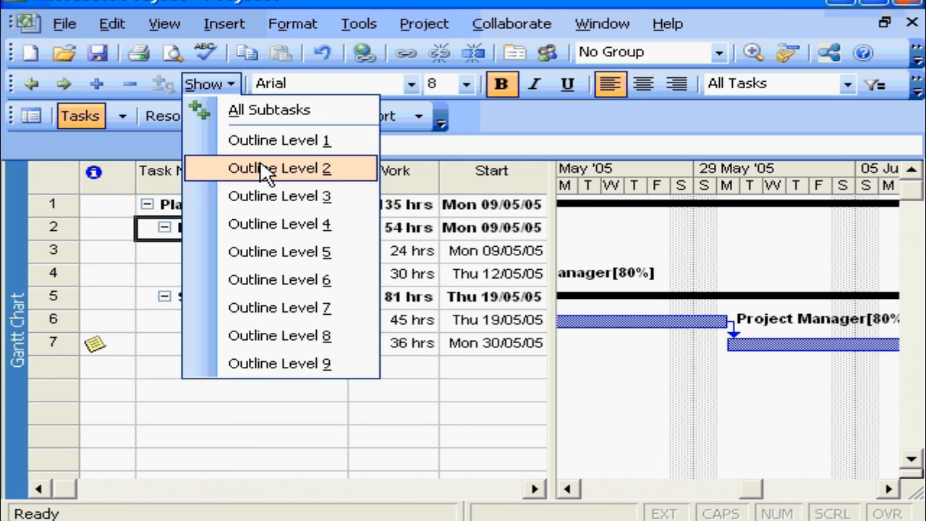
left_click(270, 140)
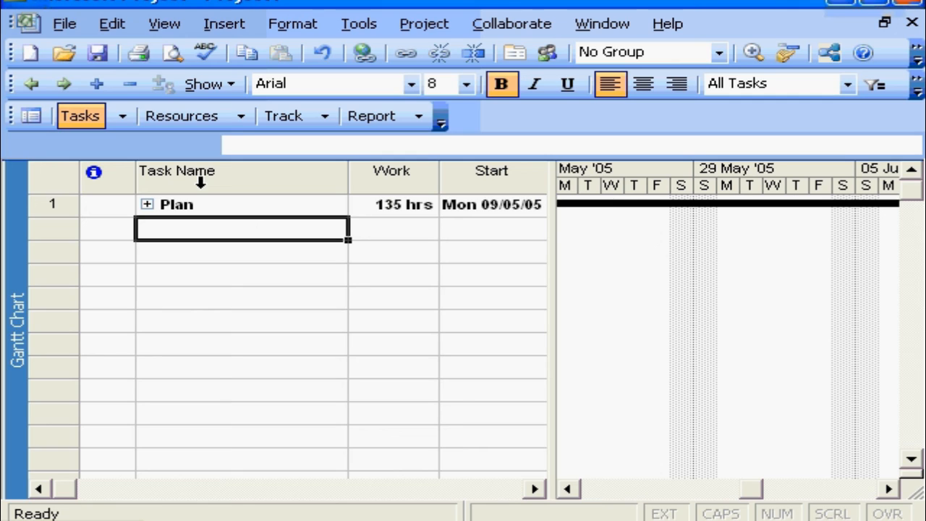
left_click(210, 84)
left_click(258, 158)
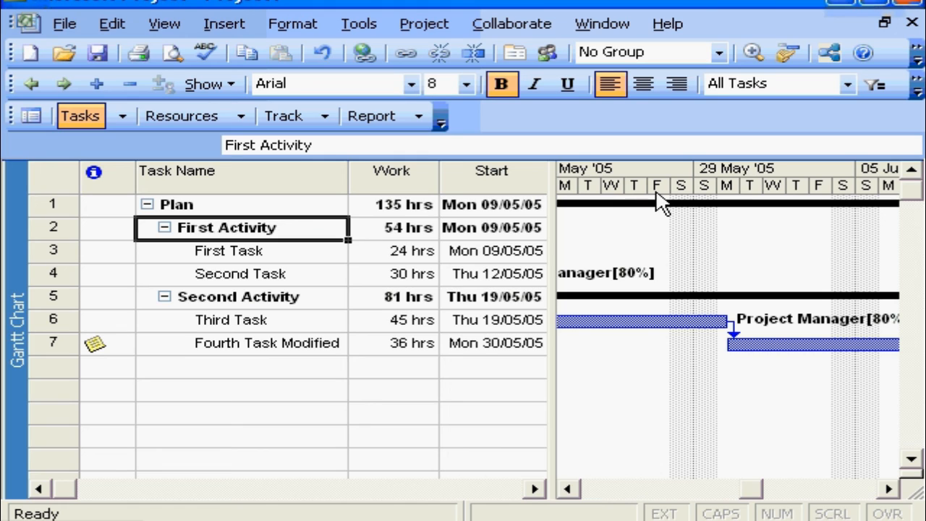
Step: Set the Gantt timescale's bottom tier to Weeks with the "Sun 27" label format
right_click(729, 171)
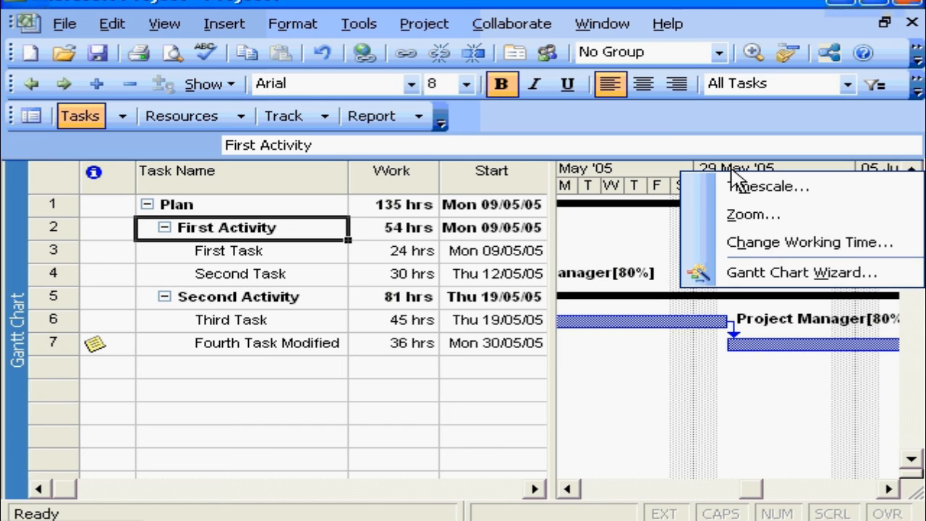
left_click(734, 182)
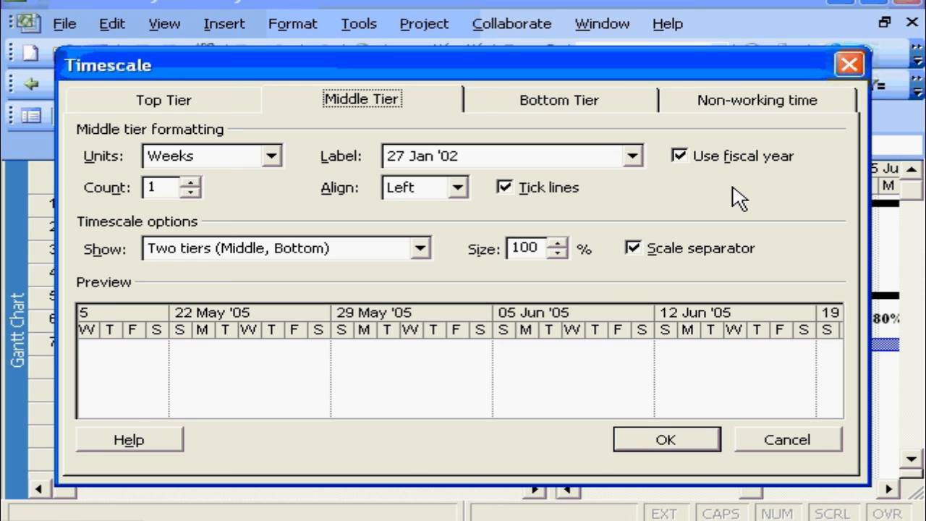
left_click(559, 99)
left_click(271, 155)
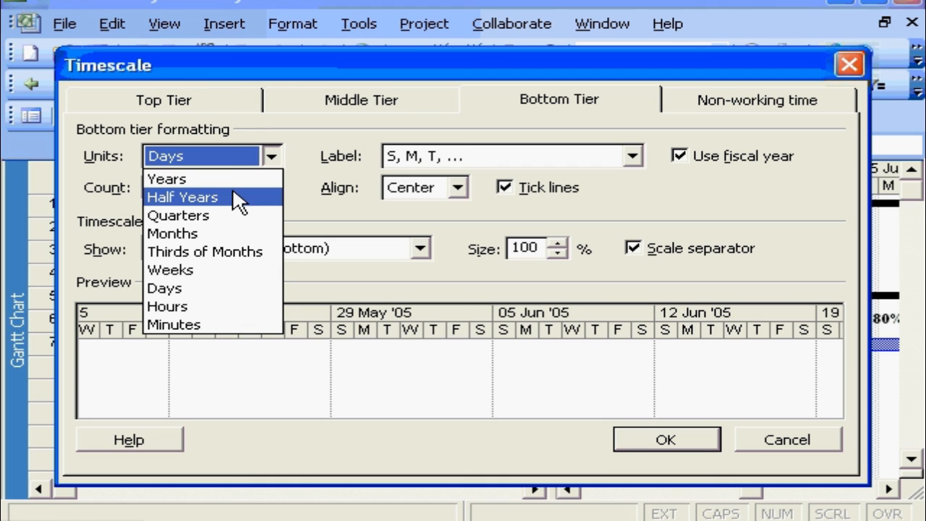
left_click(176, 272)
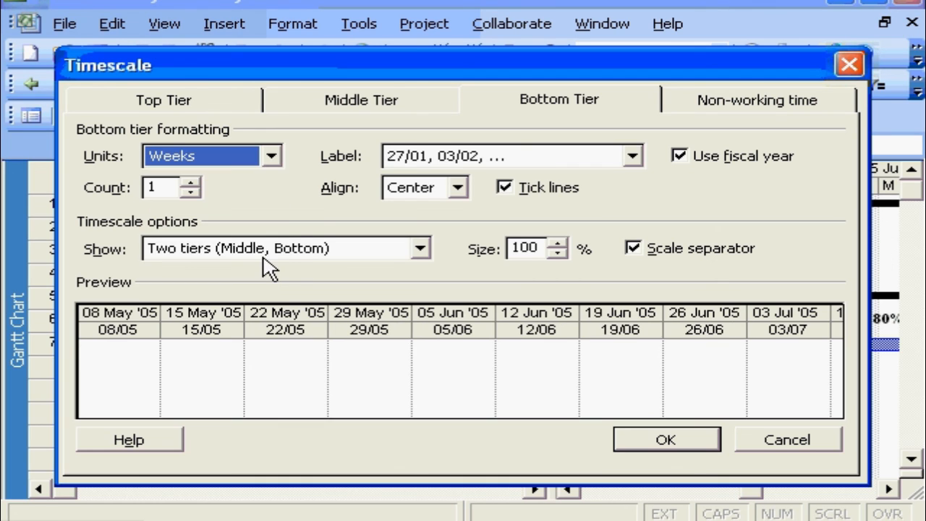
left_click(463, 173)
left_click(384, 333)
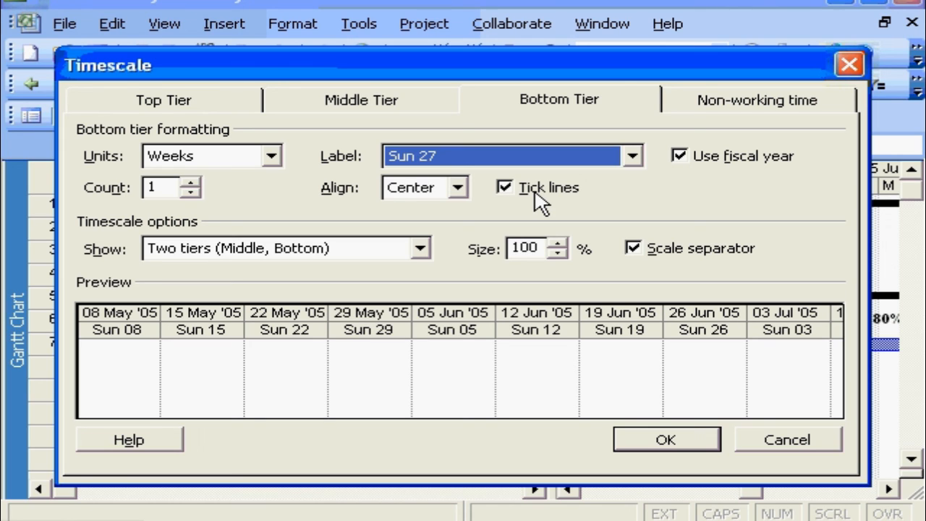
Step: Set the timescale's middle tier to Months with the label "Month 1, Month 2, ... (From Start)" and apply the timescale
left_click(362, 99)
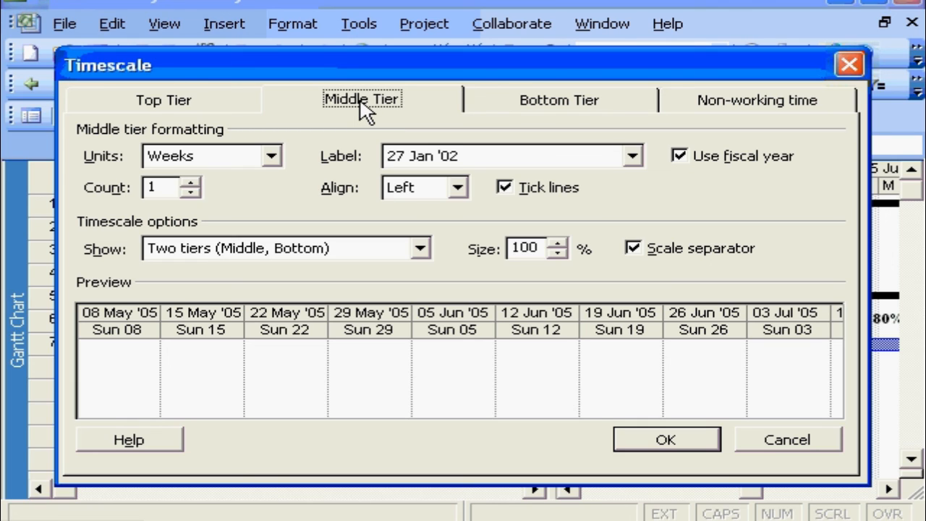
left_click(632, 155)
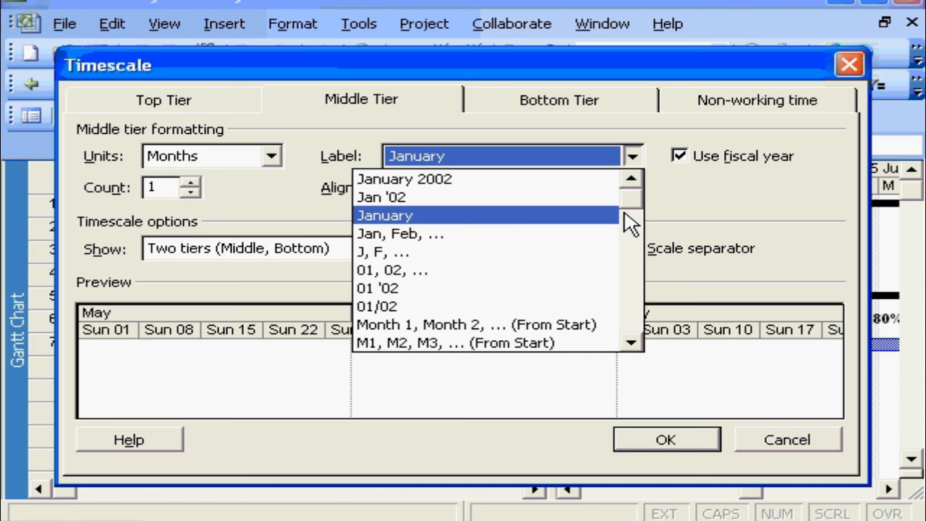
left_click(411, 324)
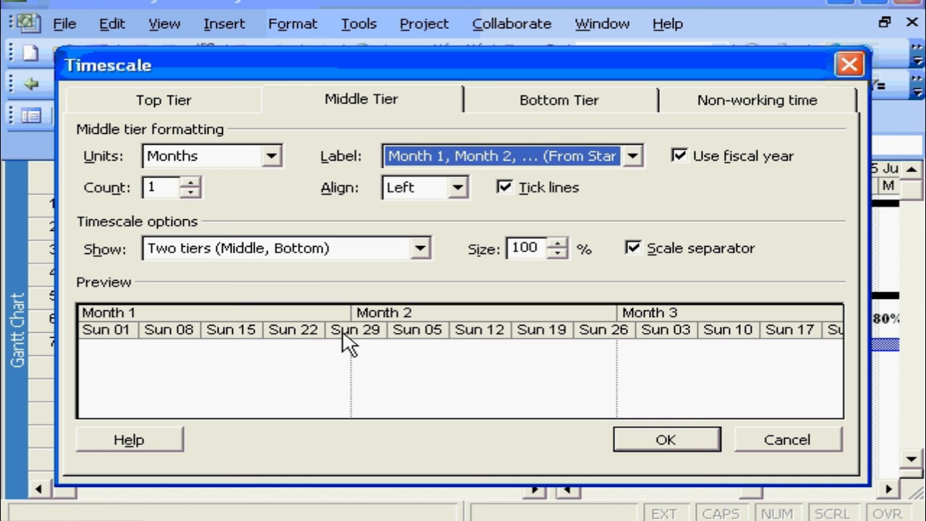
left_click(656, 440)
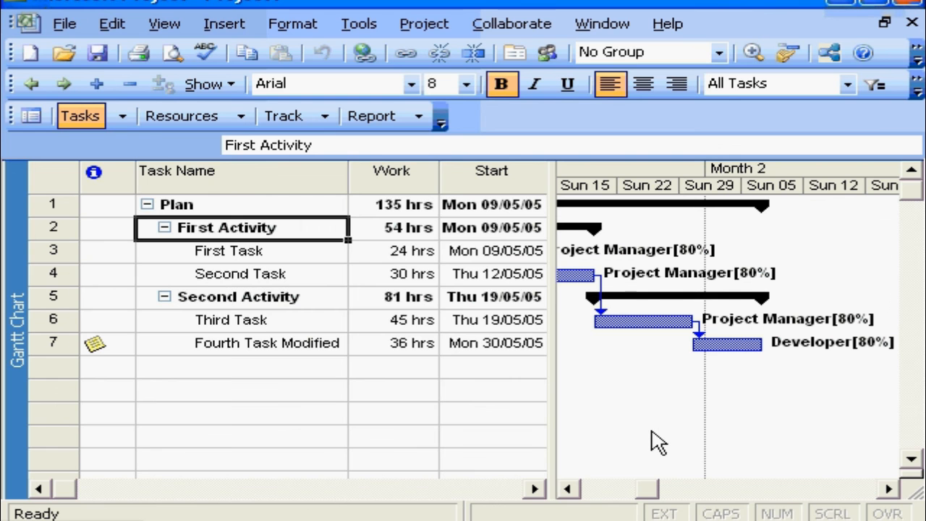